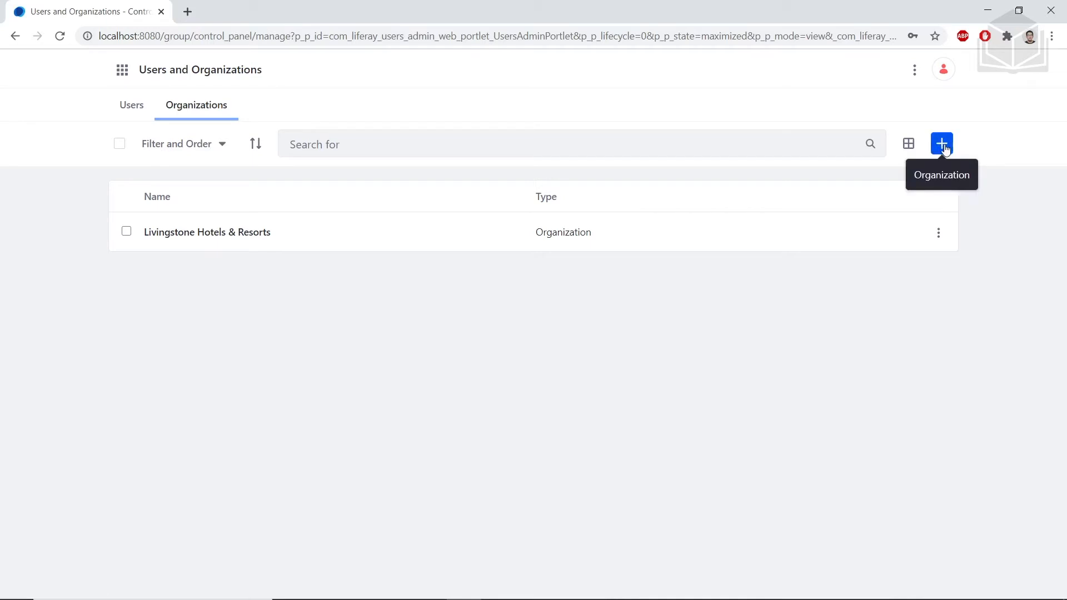
Step: Create a top-level organization named Livingstone Rewards, save it, and return to the organization list
{"action": "left_click", "coordinate": [945, 148]}
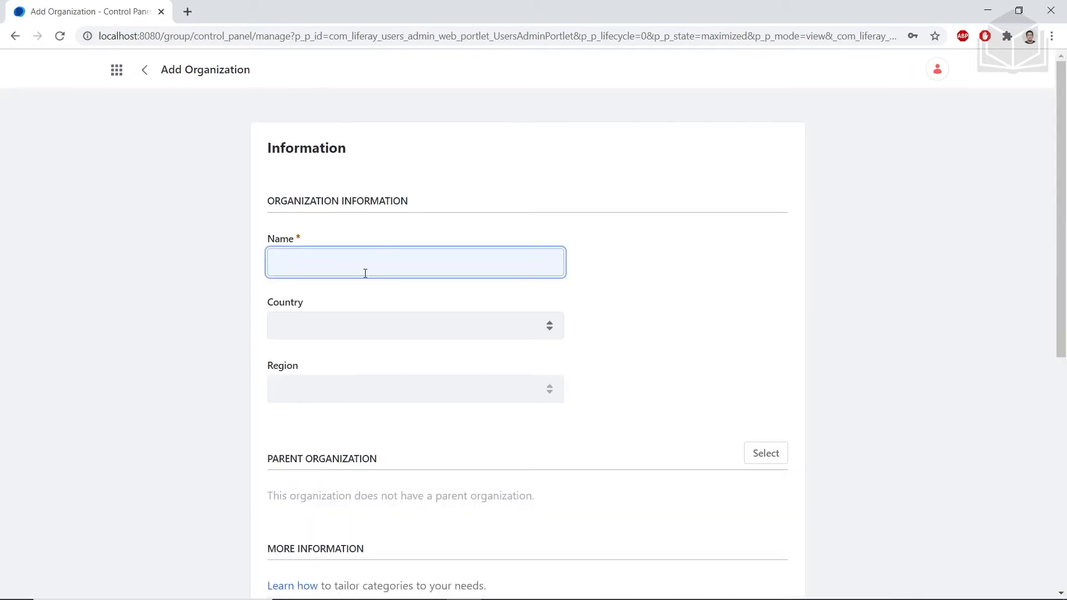
{"action": "type", "text": "Livingstone W"}
{"action": "key", "text": "BackSpace"}
{"action": "type", "text": "Rewards"}
{"action": "scroll", "coordinate": [664, 266], "scroll_direction": "down", "scroll_amount": 8}
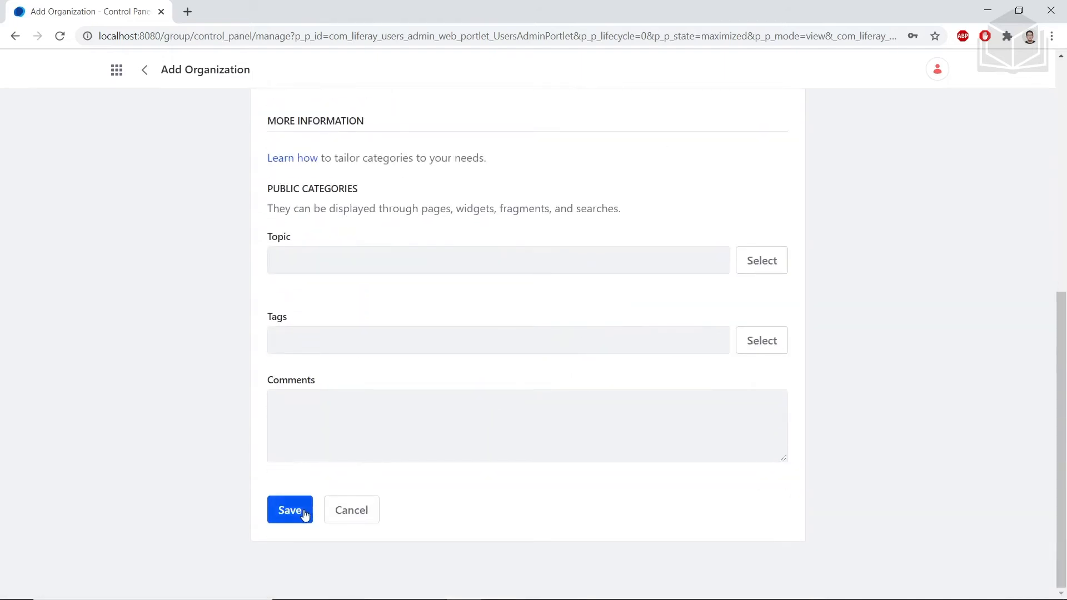
{"action": "left_click", "coordinate": [303, 515]}
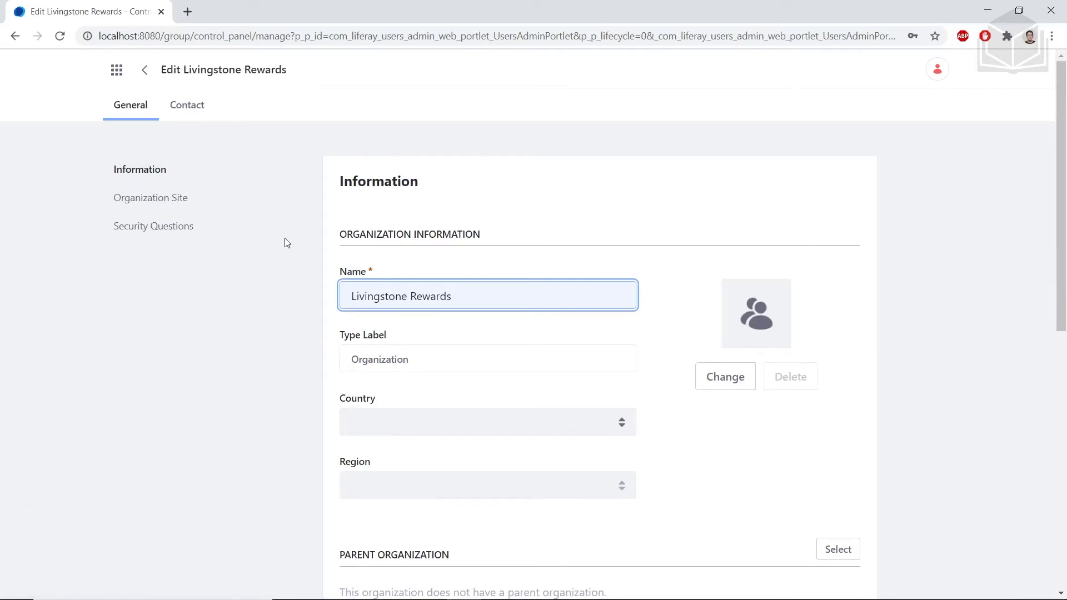
{"action": "left_click", "coordinate": [145, 71]}
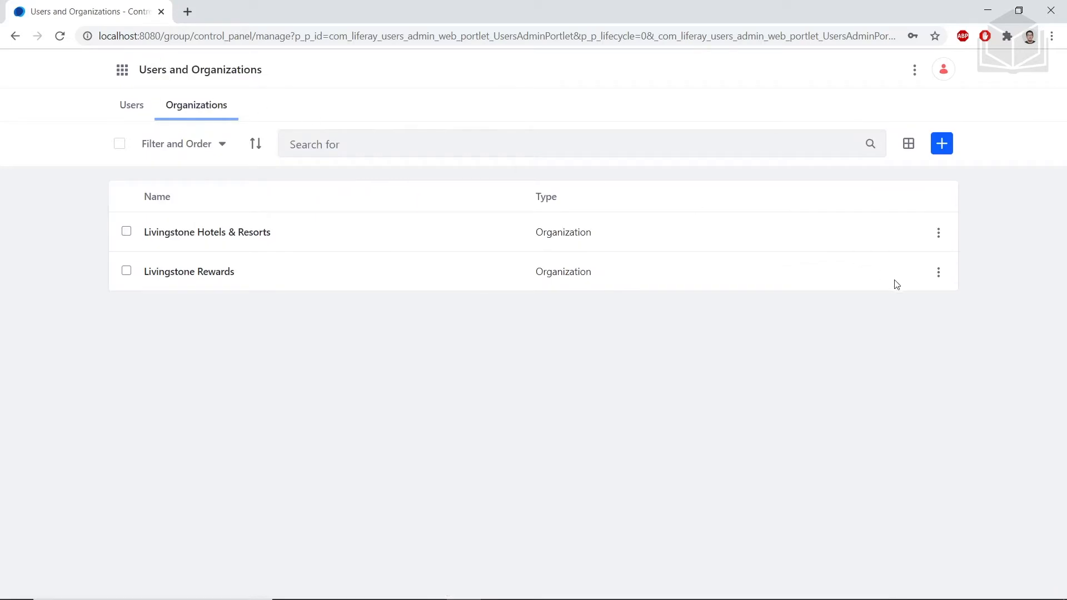
Step: Start a suborganization of Livingstone Rewards named Livingstone Rewards U.S. with United States as its country
{"action": "left_click", "coordinate": [939, 274]}
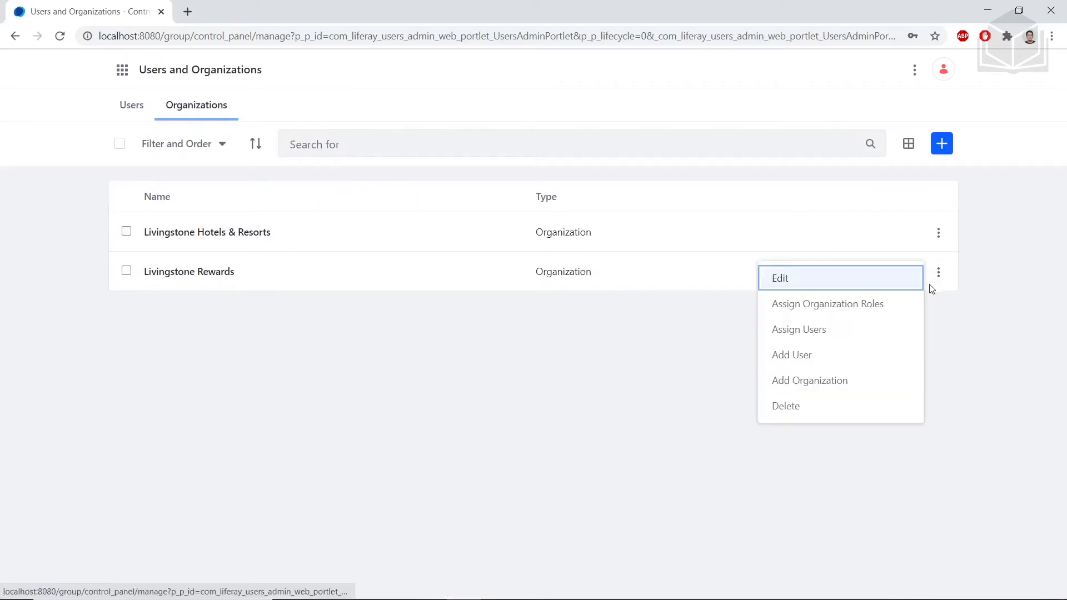
{"action": "left_click", "coordinate": [872, 383]}
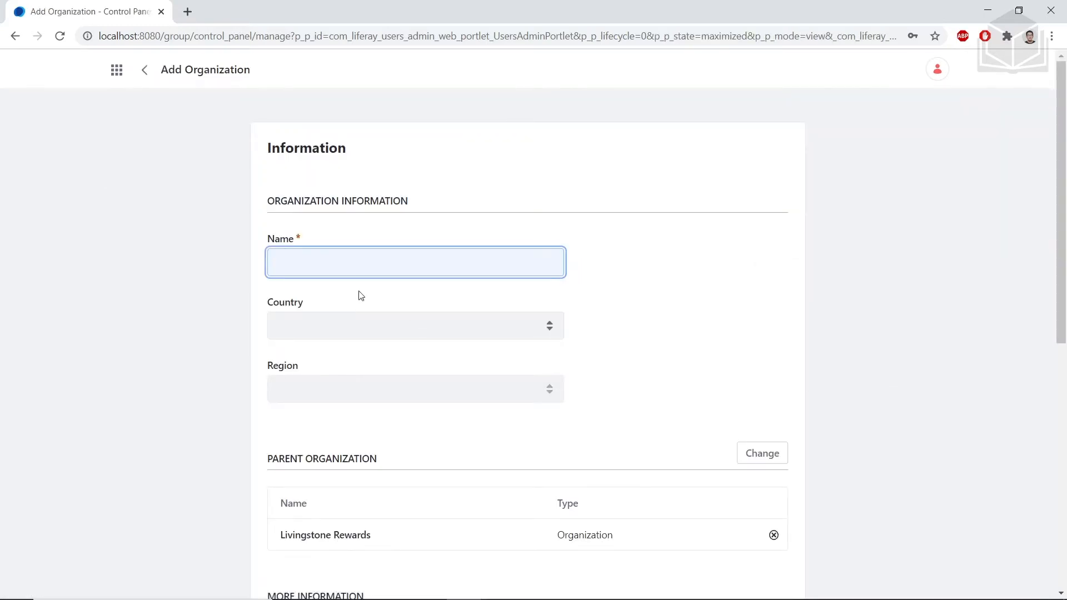
{"action": "type", "text": "Livingstone Rewards U.S."}
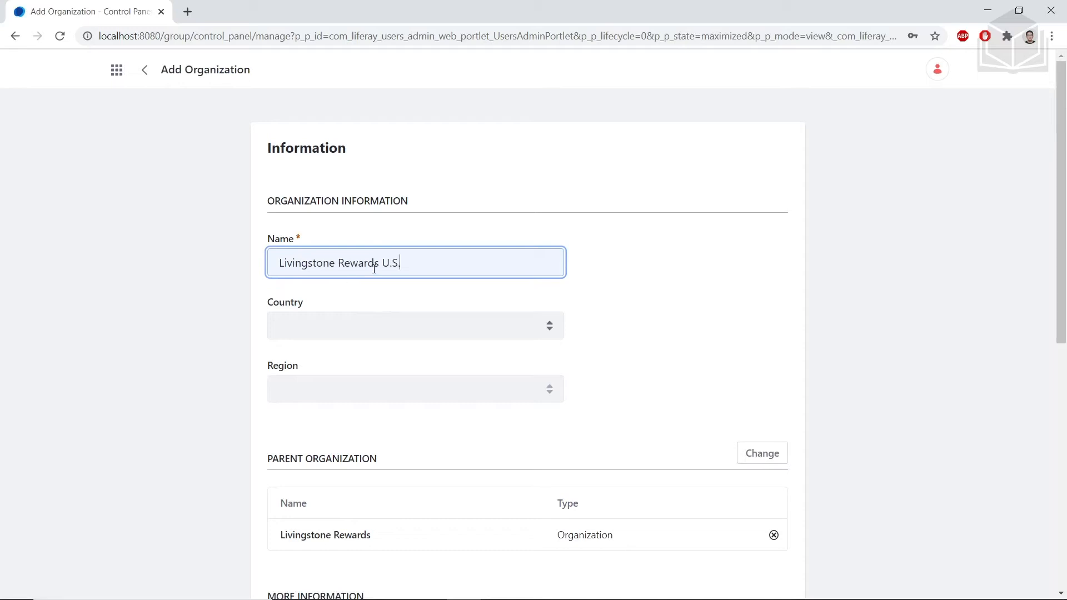
{"action": "scroll", "coordinate": [400, 276], "scroll_direction": "down", "scroll_amount": 1}
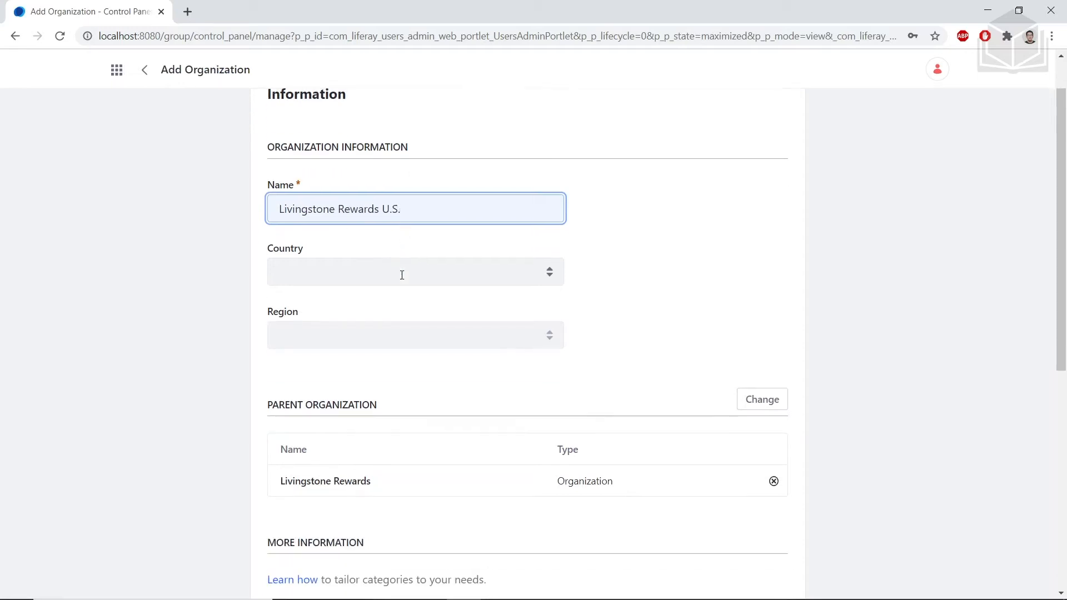
{"action": "left_click", "coordinate": [416, 266]}
{"action": "left_click_drag", "start_coordinate": [560, 288], "coordinate": [538, 556]}
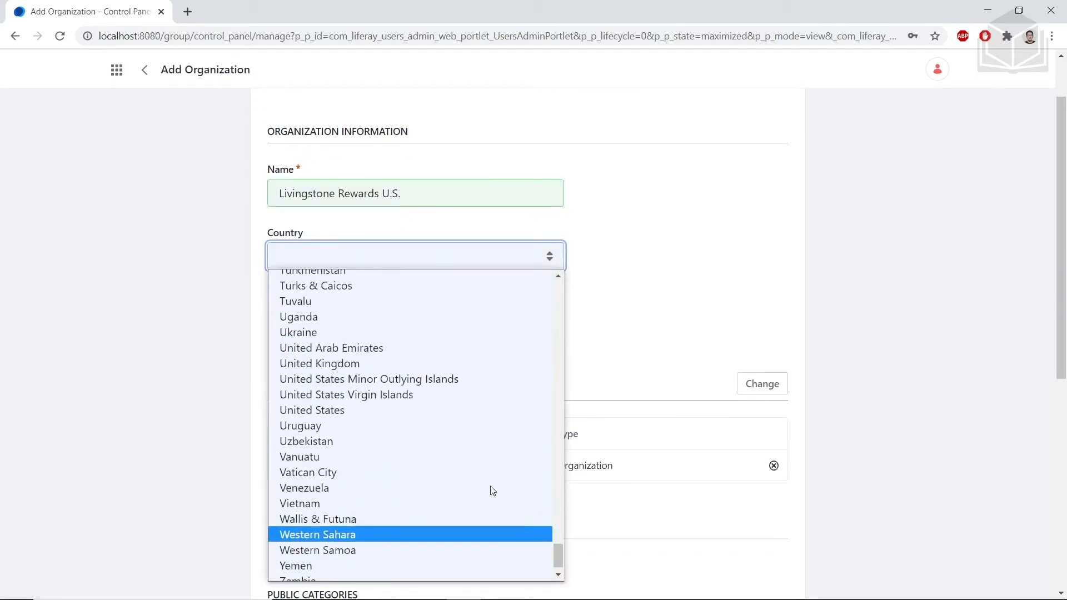
{"action": "left_click", "coordinate": [402, 414]}
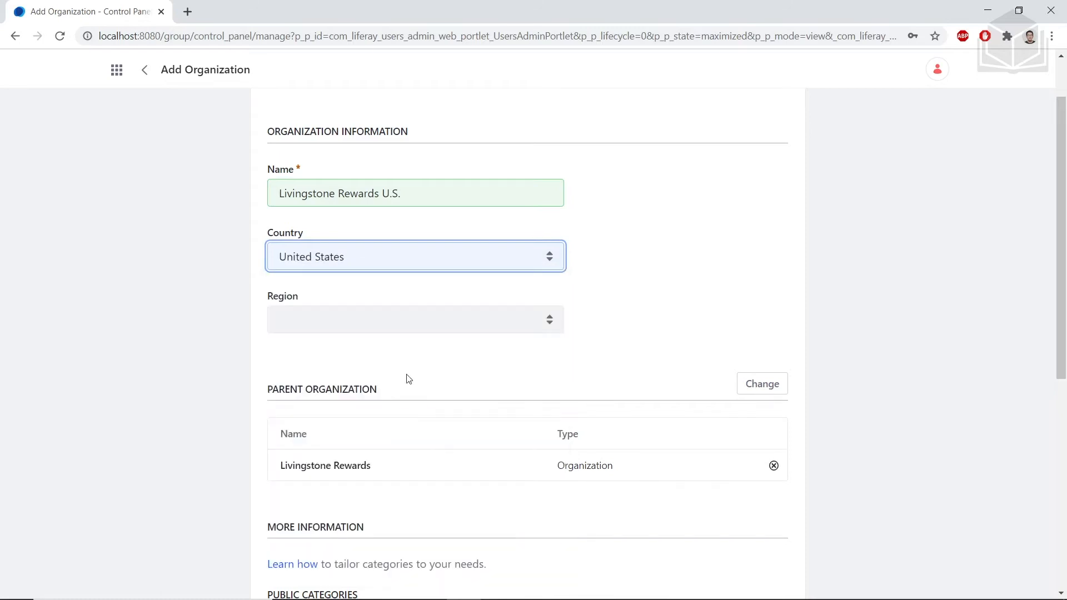
Step: Tag the new U.S. suborganization "united states", save it, and return to the organization list
{"action": "scroll", "coordinate": [404, 389], "scroll_direction": "down", "scroll_amount": 4}
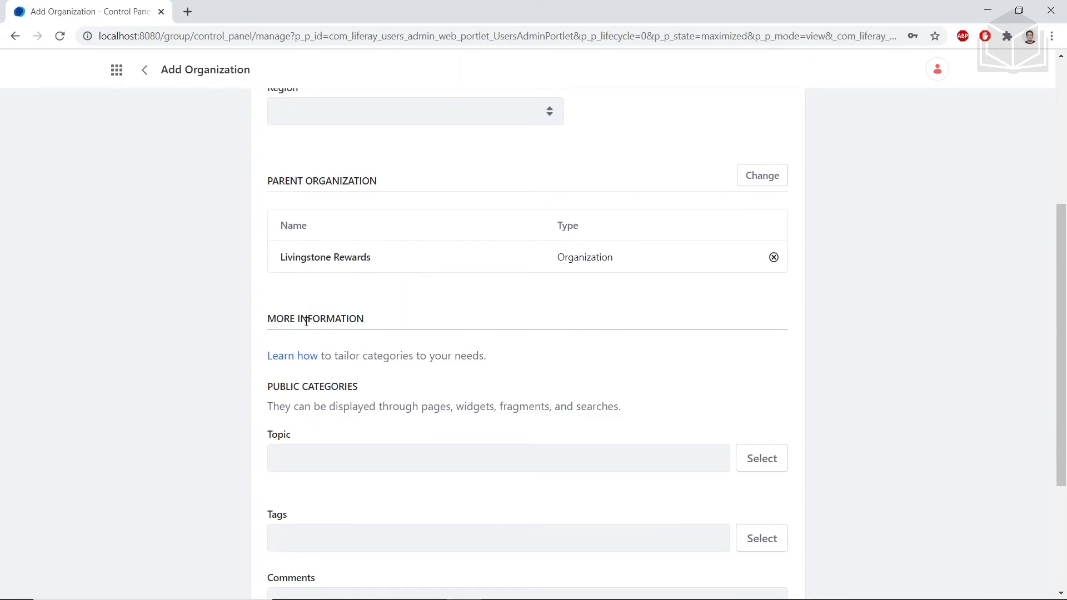
{"action": "scroll", "coordinate": [391, 461], "scroll_direction": "down", "scroll_amount": 1}
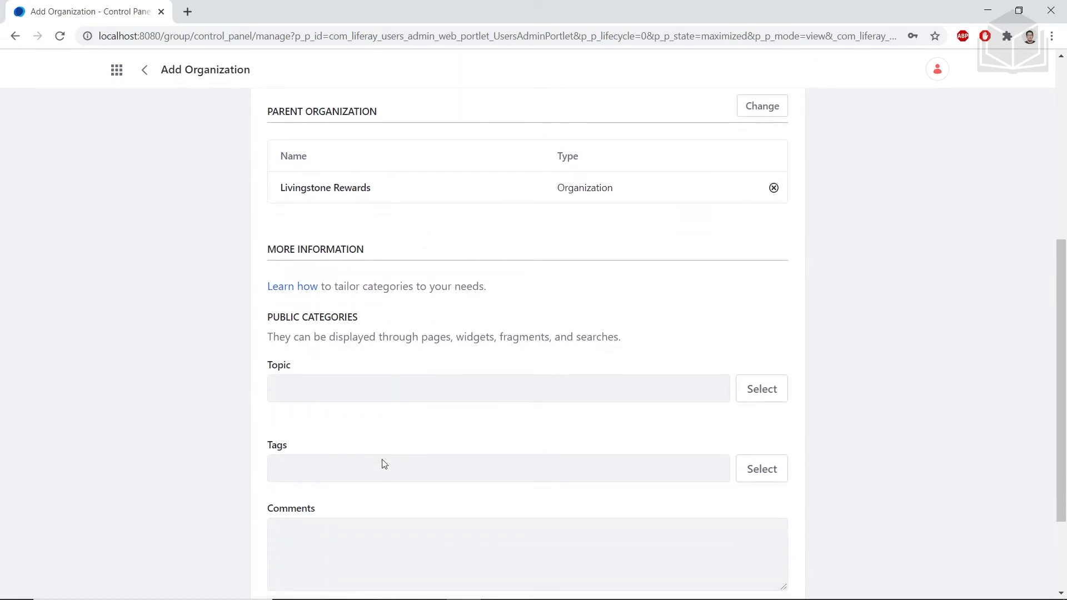
{"action": "left_click", "coordinate": [376, 467]}
{"action": "type", "text": "united sta"}
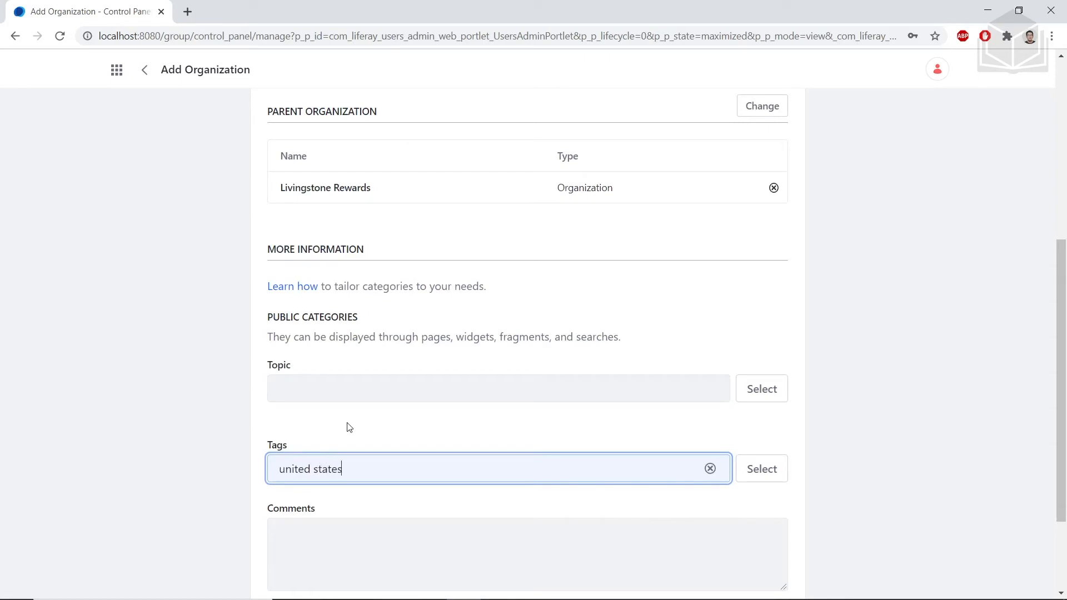
{"action": "type", "text": "tes"}
{"action": "key", "text": "Return"}
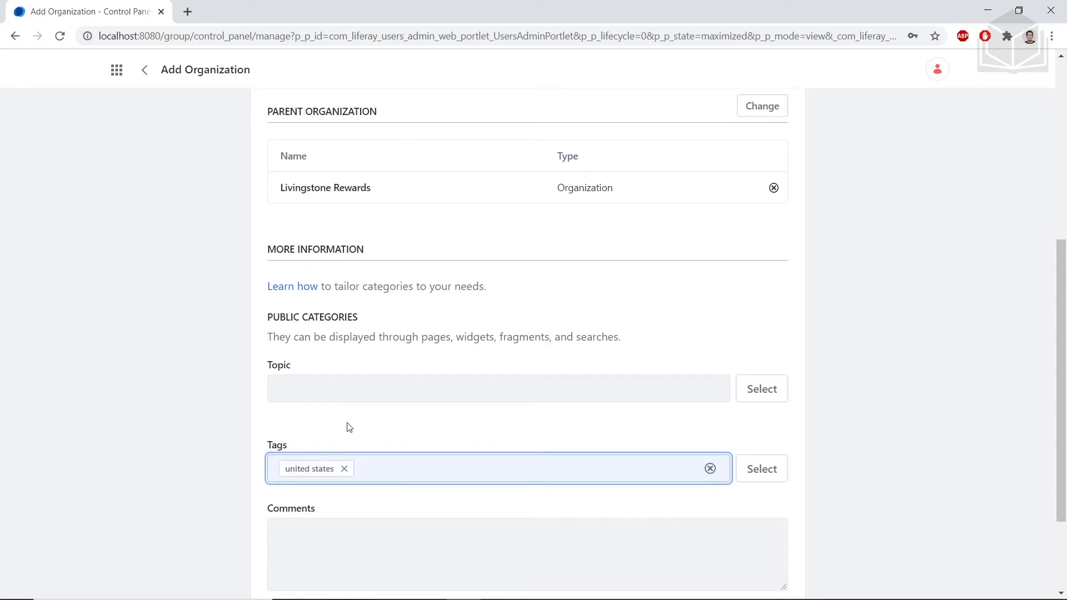
{"action": "scroll", "coordinate": [362, 429], "scroll_direction": "down", "scroll_amount": 2}
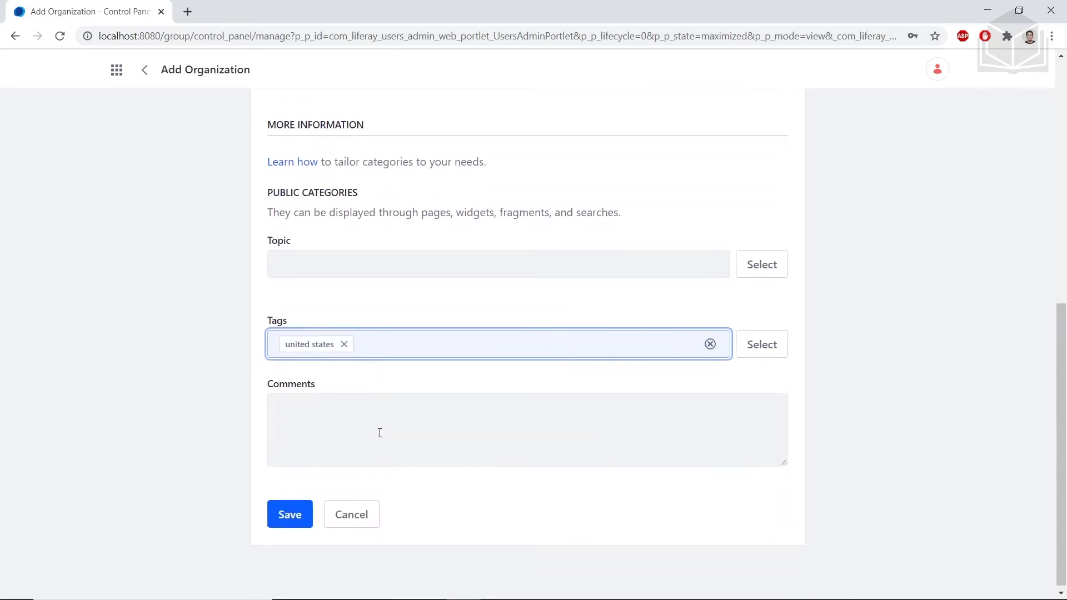
{"action": "left_click", "coordinate": [300, 517]}
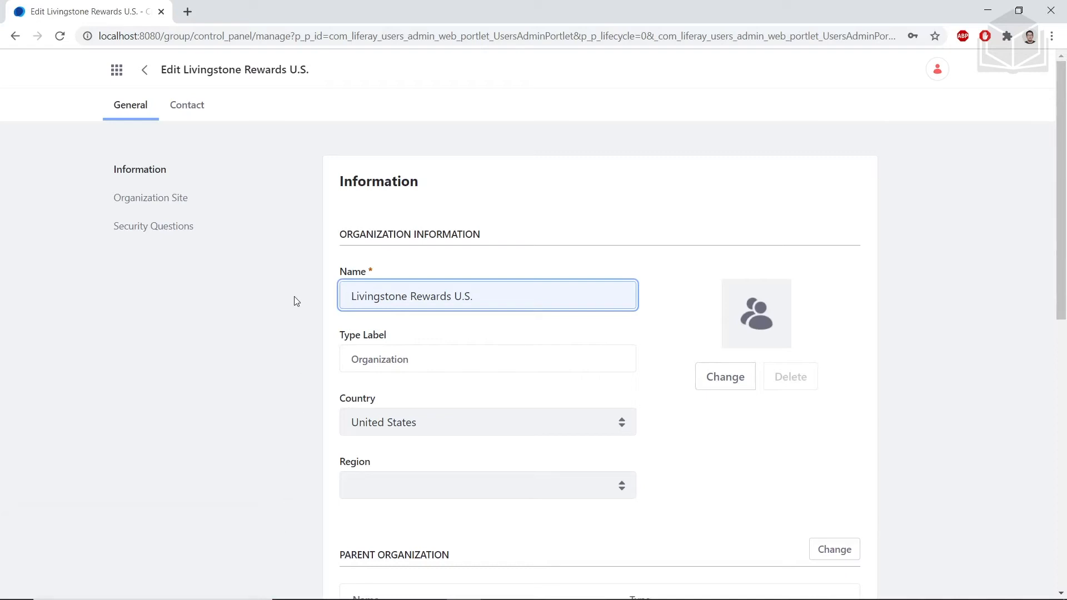
{"action": "left_click", "coordinate": [145, 69]}
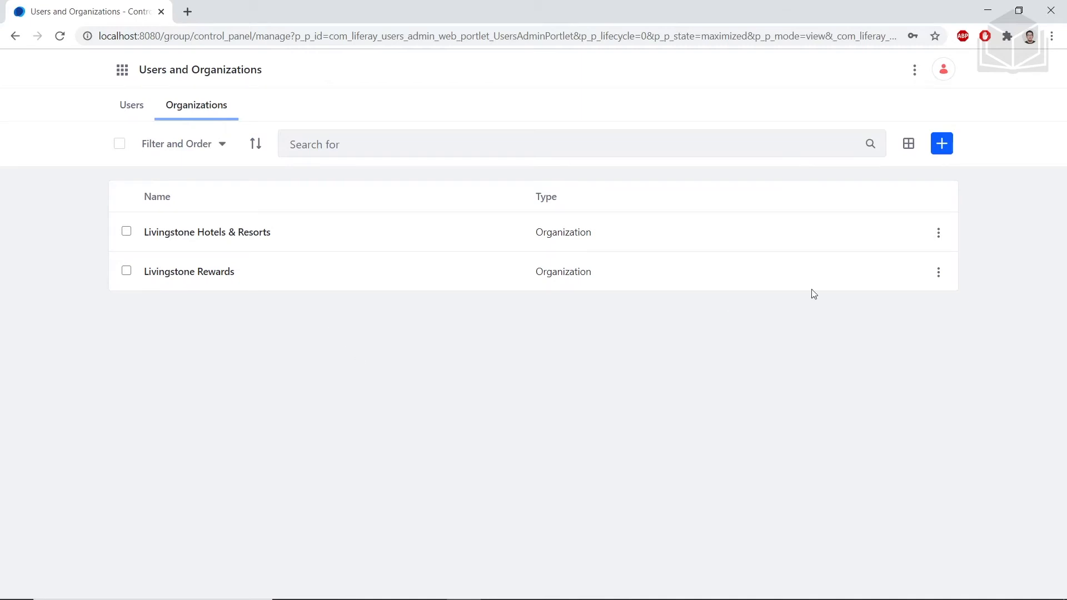
Step: Start another suborganization of Livingstone Rewards named Livingstone Rewards Fiji with Fiji Islands as its country
{"action": "left_click", "coordinate": [938, 272]}
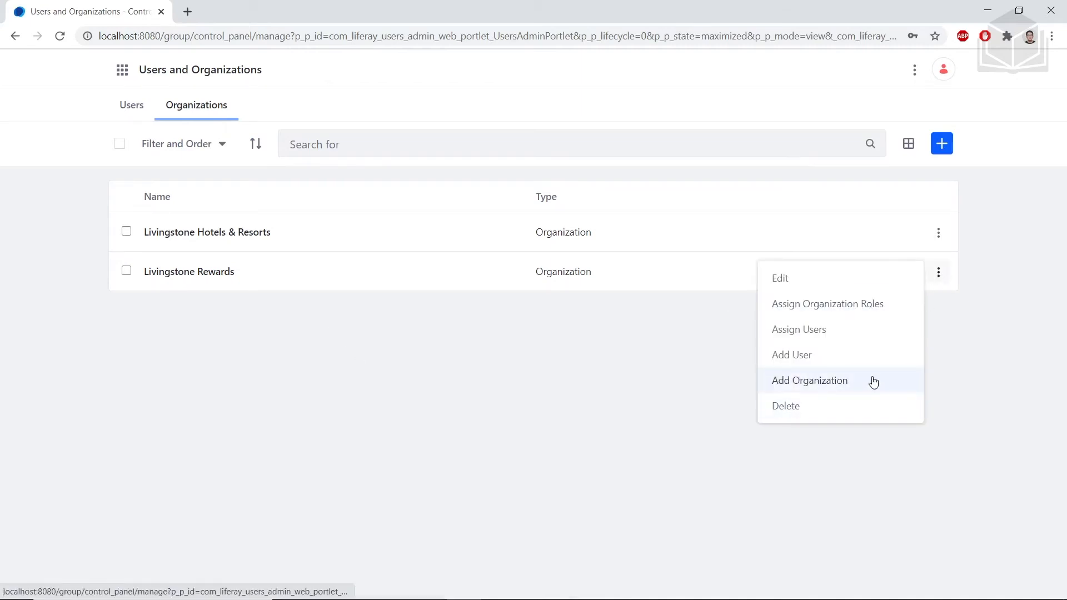
{"action": "left_click", "coordinate": [873, 381]}
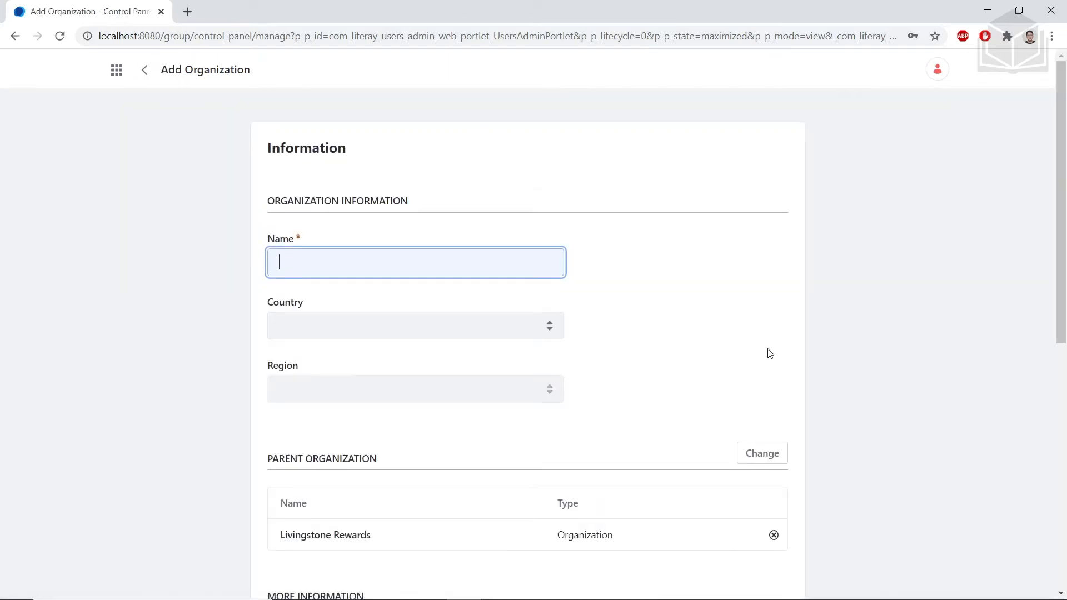
{"action": "type", "text": "Livingstone Reward"}
{"action": "type", "text": "s Fl"}
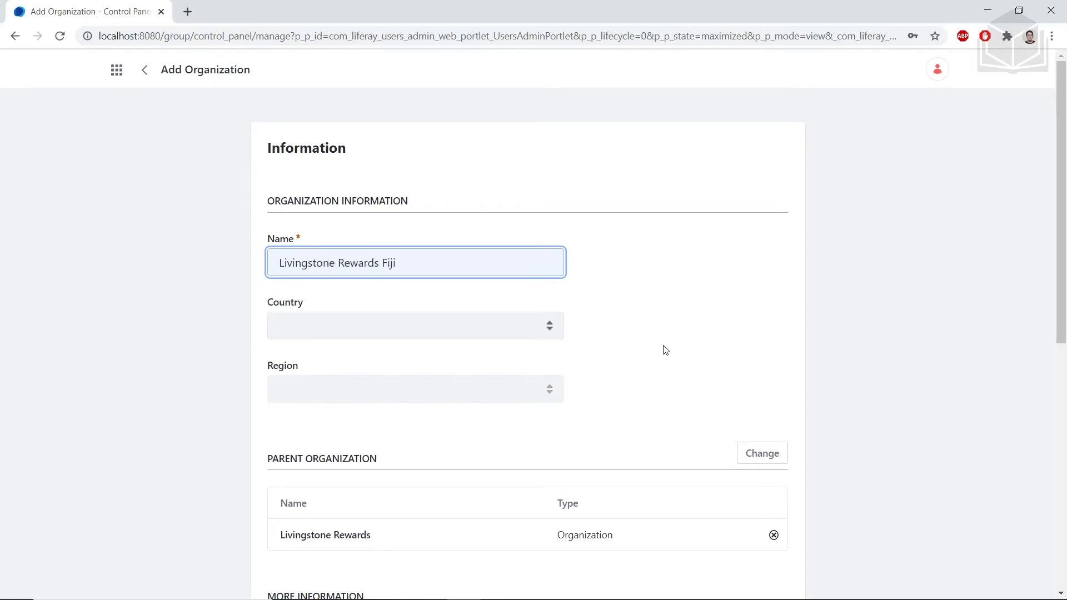
{"action": "left_click", "coordinate": [482, 336]}
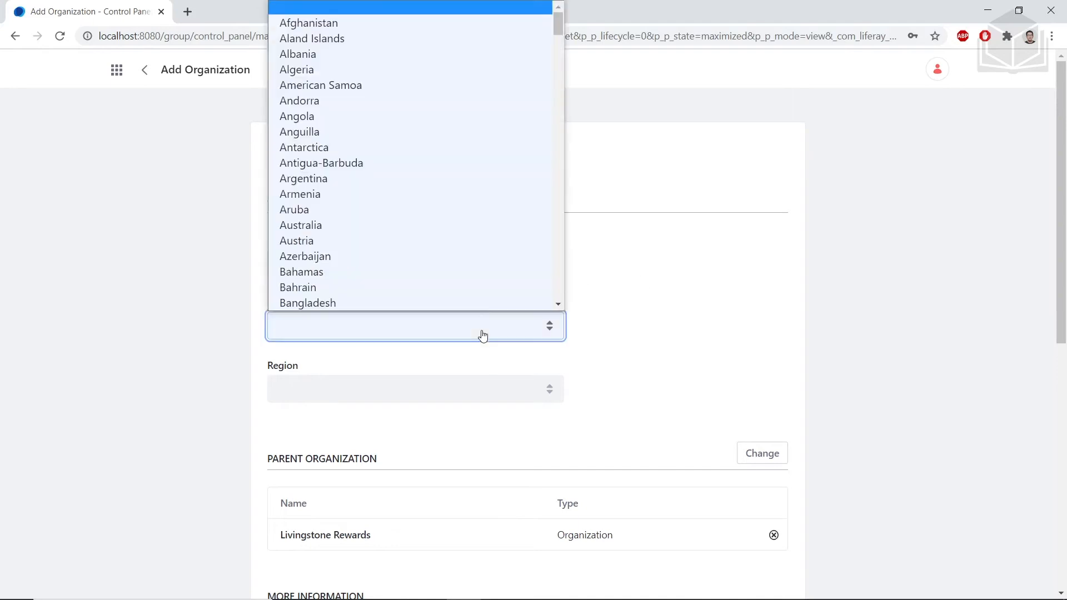
{"action": "scroll", "coordinate": [474, 239], "scroll_direction": "down", "scroll_amount": 15}
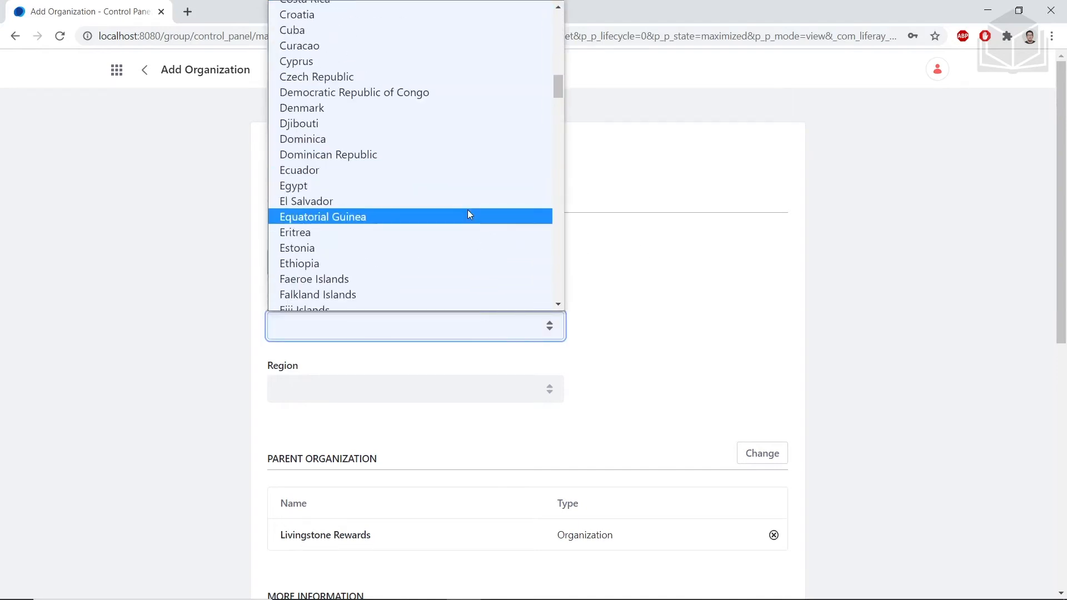
{"action": "scroll", "coordinate": [465, 210], "scroll_direction": "down", "scroll_amount": 3}
{"action": "left_click", "coordinate": [330, 173]}
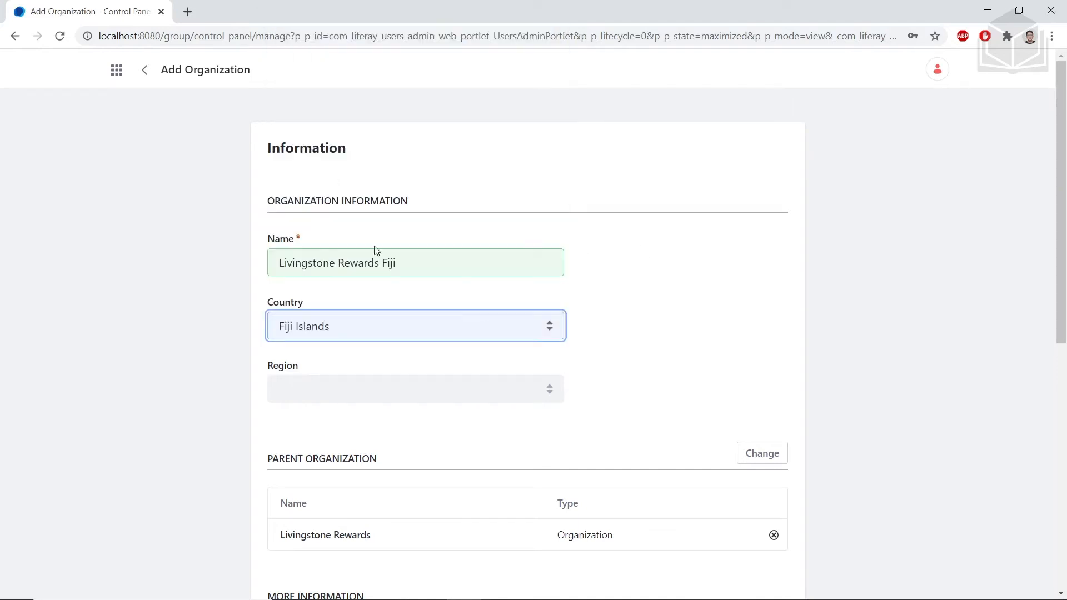
Step: Tag the new Fiji suborganization "Fiji", save it, and return to the organization list
{"action": "scroll", "coordinate": [383, 361], "scroll_direction": "down", "scroll_amount": 6}
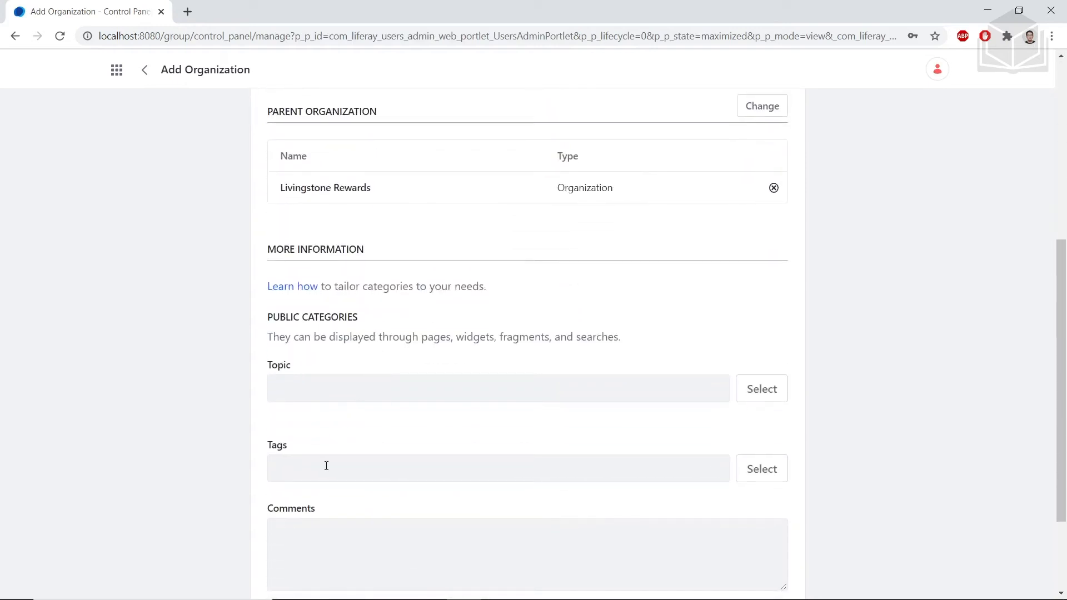
{"action": "left_click", "coordinate": [326, 467]}
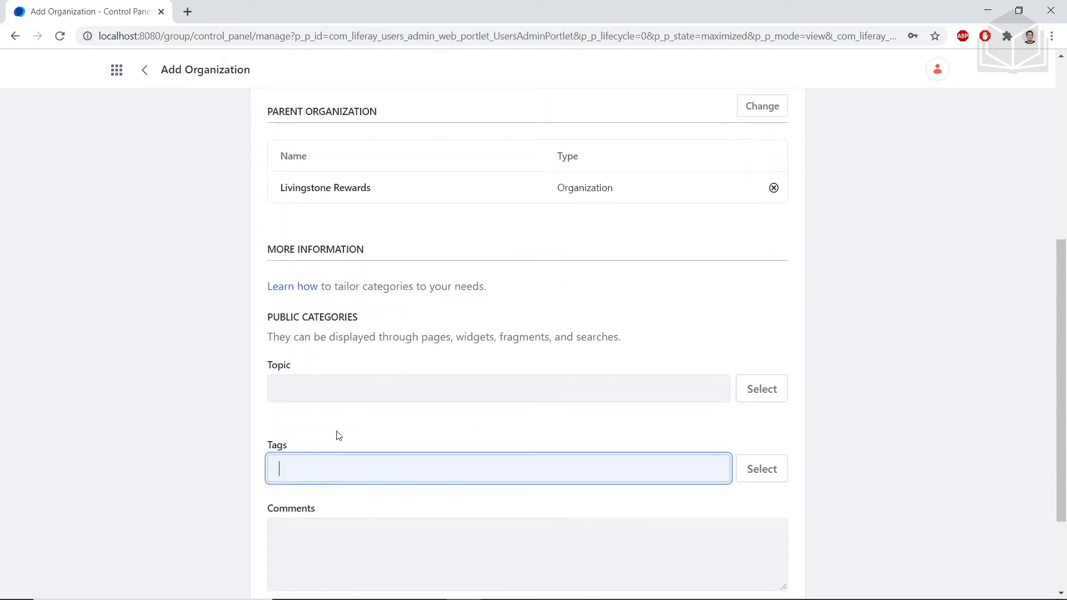
{"action": "type", "text": "Fiji"}
{"action": "key", "text": "Return"}
{"action": "scroll", "coordinate": [370, 422], "scroll_direction": "down", "scroll_amount": 3}
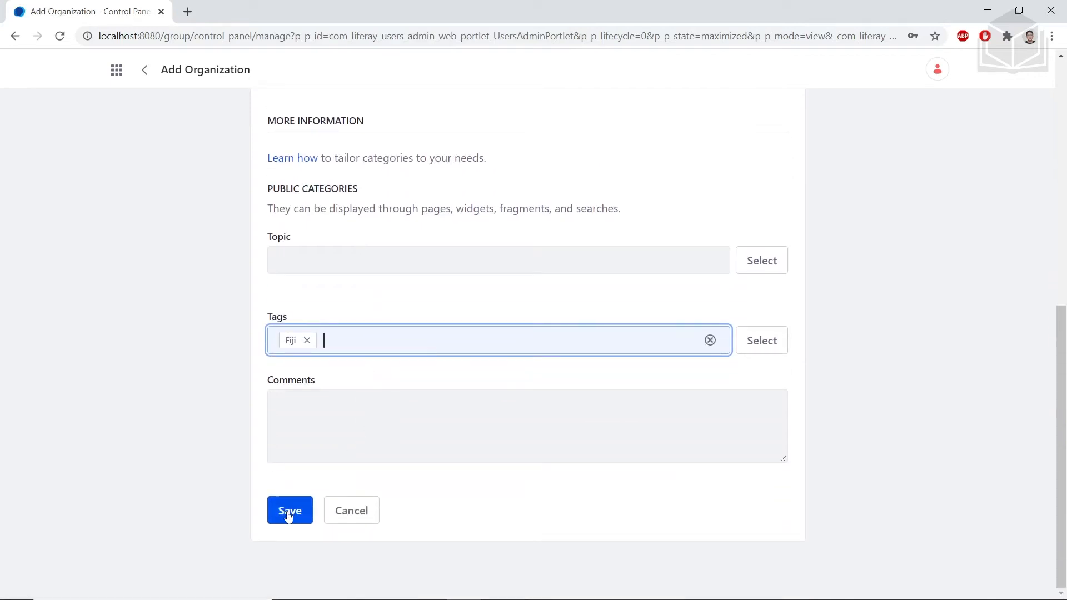
{"action": "left_click", "coordinate": [287, 516]}
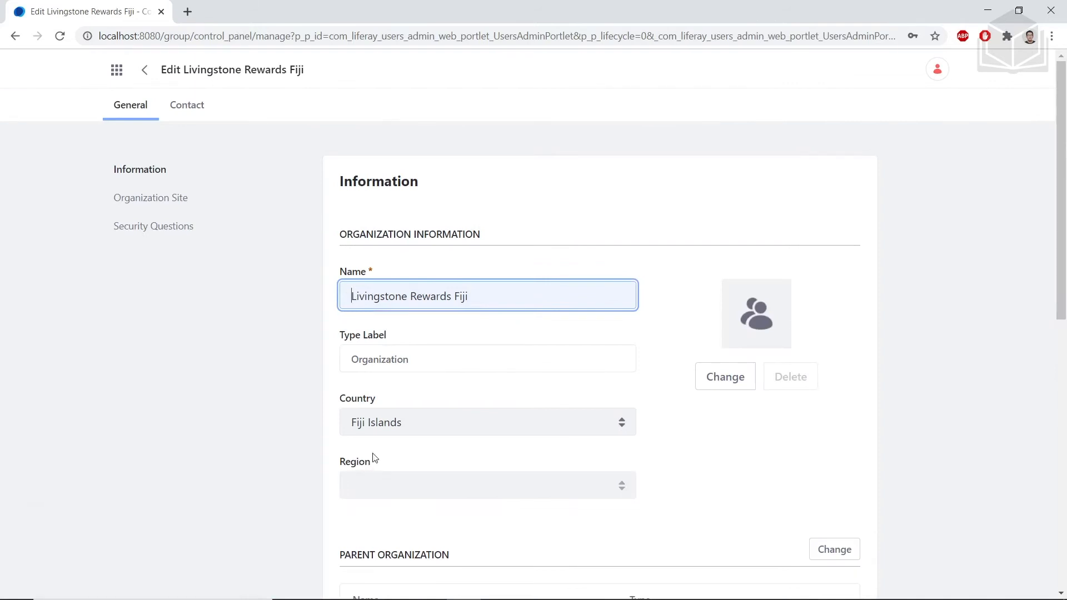
{"action": "left_click", "coordinate": [144, 70]}
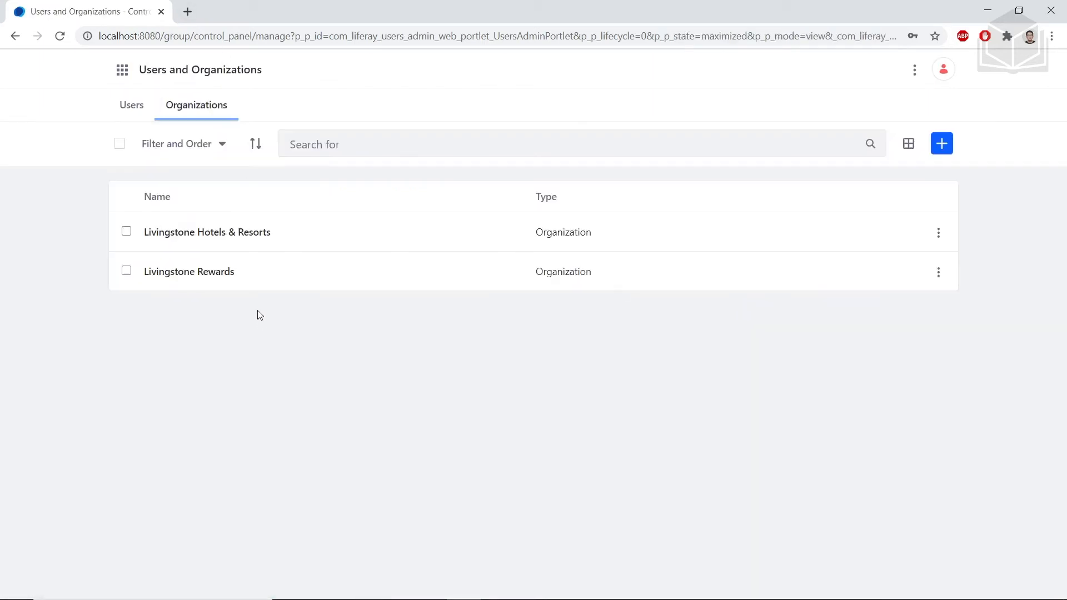
Step: Assign the last listed available user to the Livingstone Rewards U.S. suborganization within Livingstone Rewards
{"action": "left_click", "coordinate": [206, 275]}
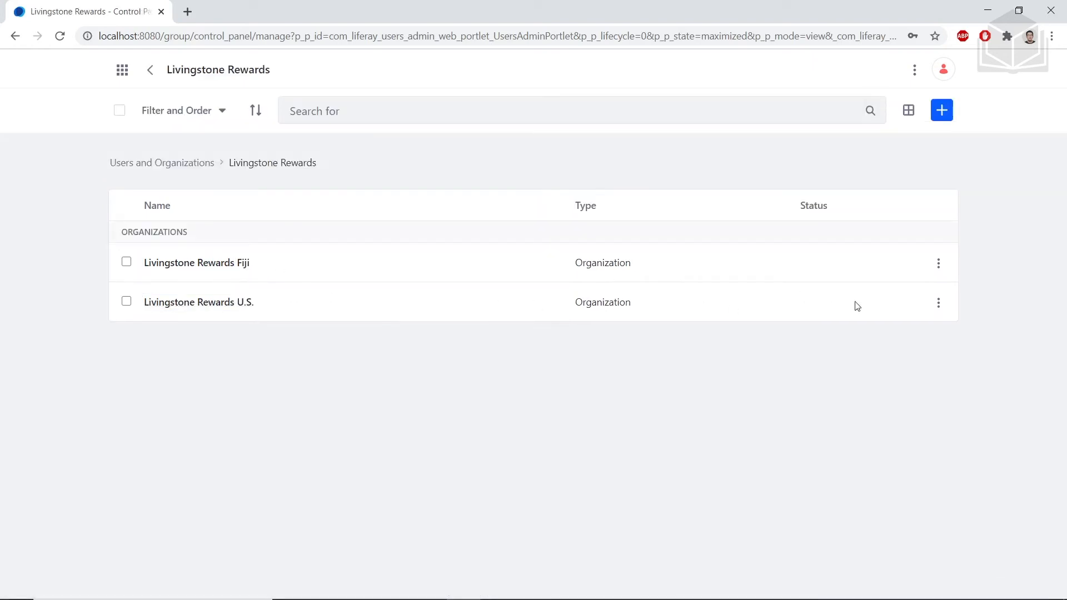
{"action": "left_click", "coordinate": [939, 305]}
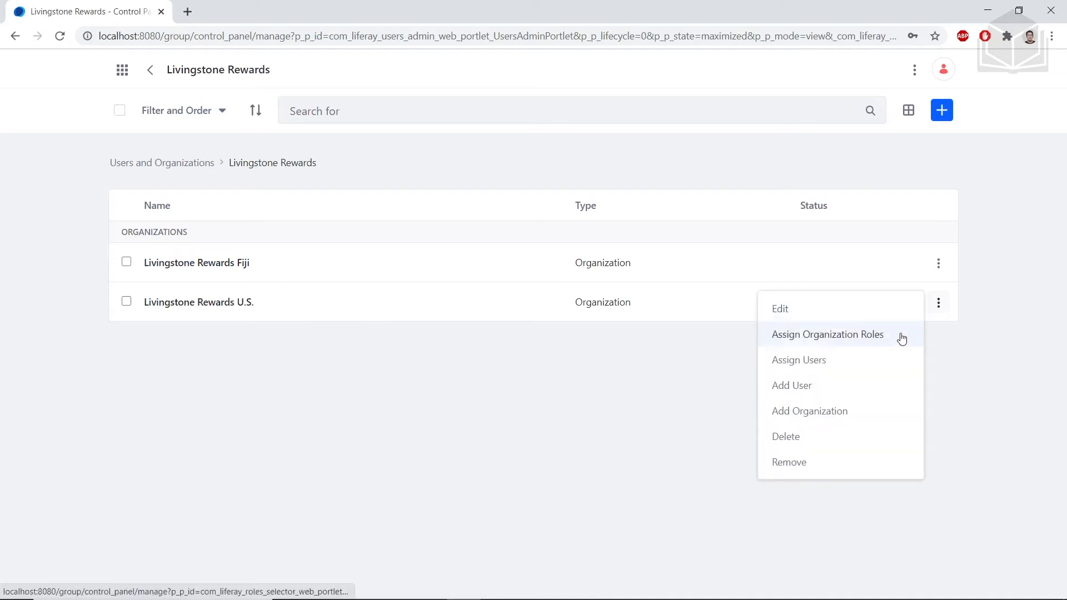
{"action": "left_click", "coordinate": [885, 360]}
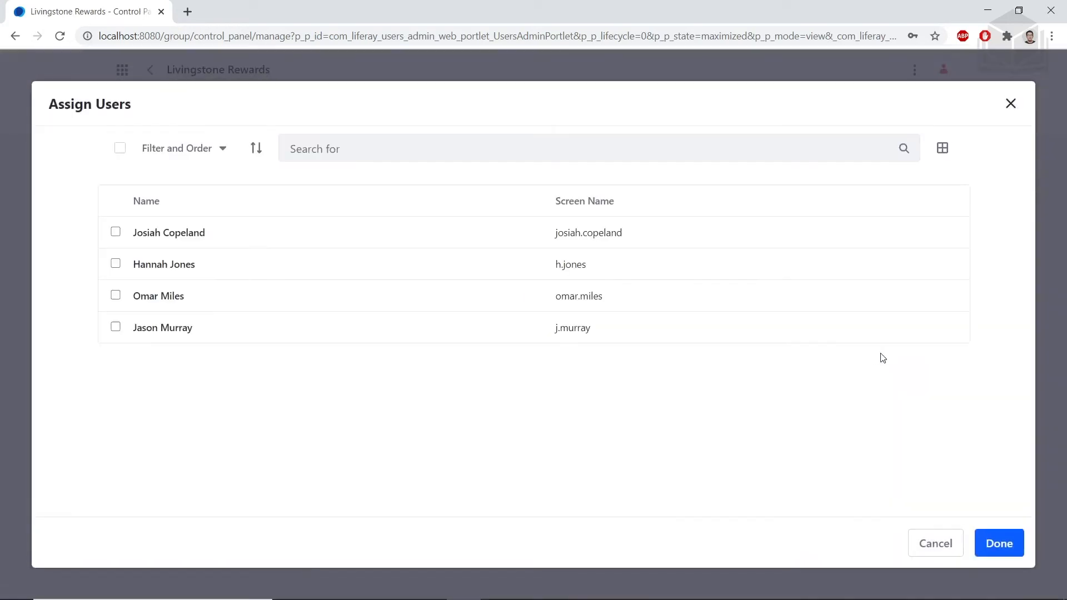
{"action": "left_click", "coordinate": [116, 329]}
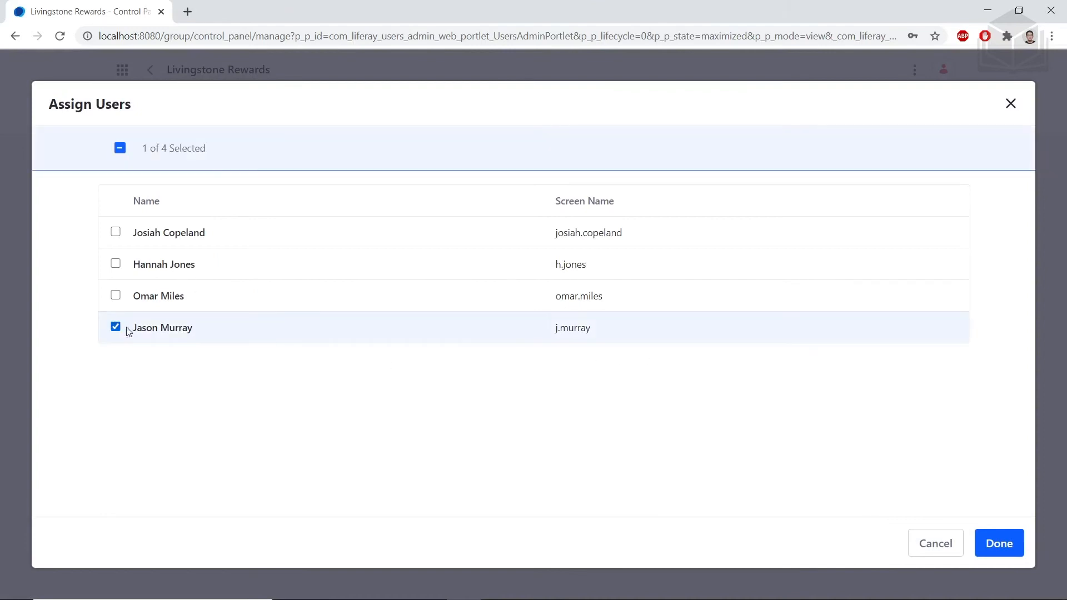
{"action": "left_click", "coordinate": [1019, 543]}
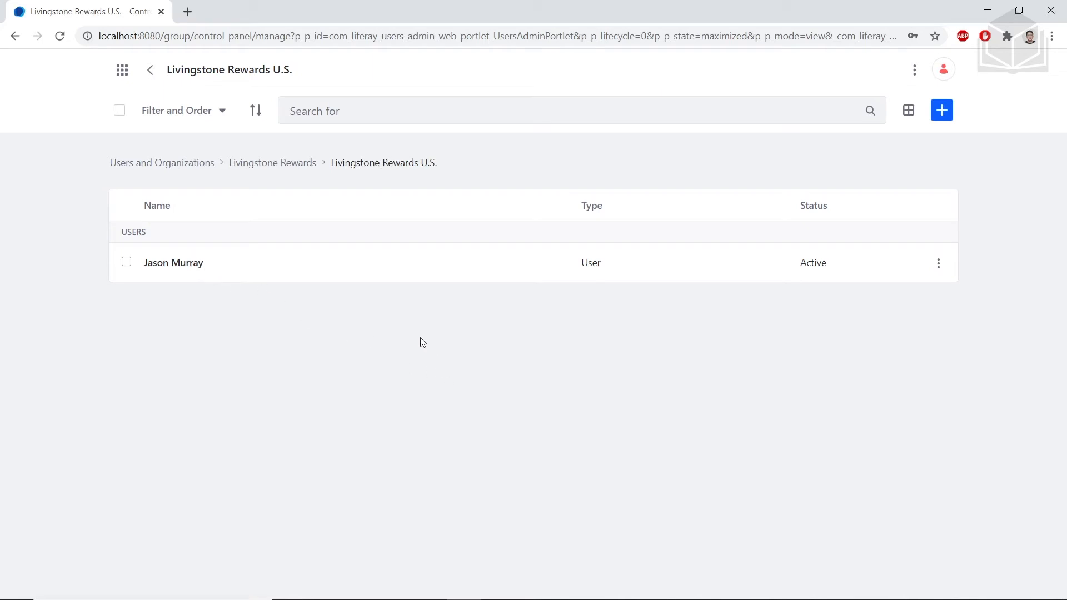
Step: Create and save a user group named Livingstone Rewards Silver in the Control Panel's User Groups
{"action": "left_click", "coordinate": [122, 69]}
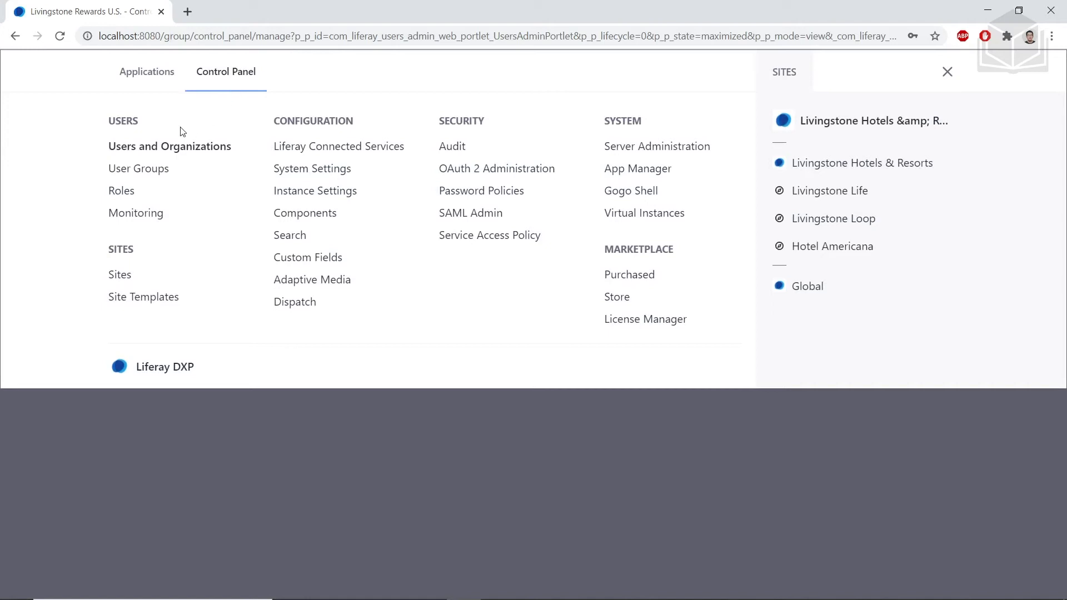
{"action": "left_click", "coordinate": [159, 170]}
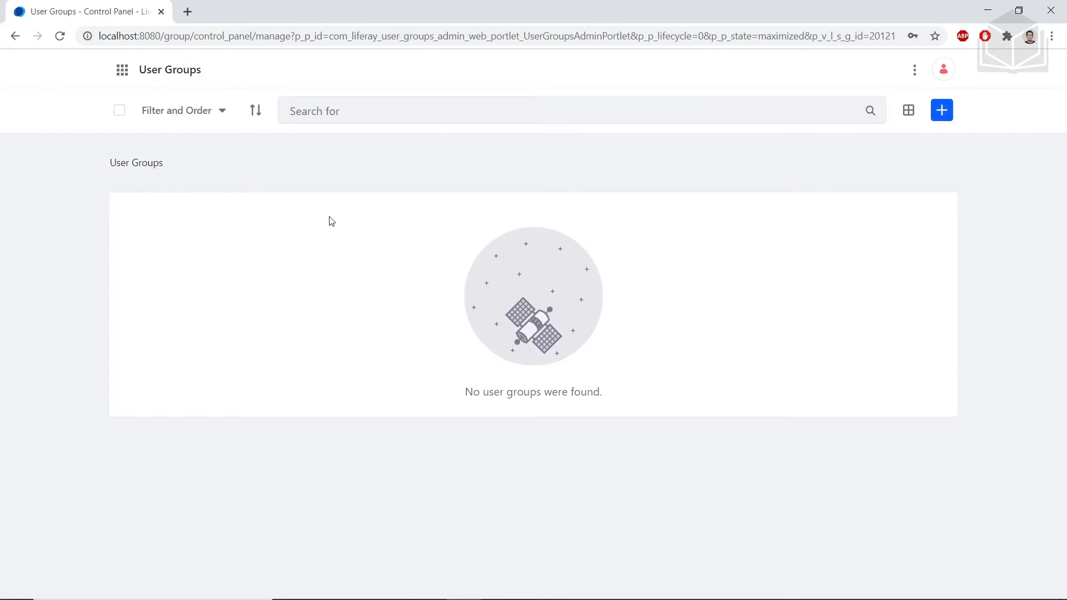
{"action": "left_click", "coordinate": [942, 110]}
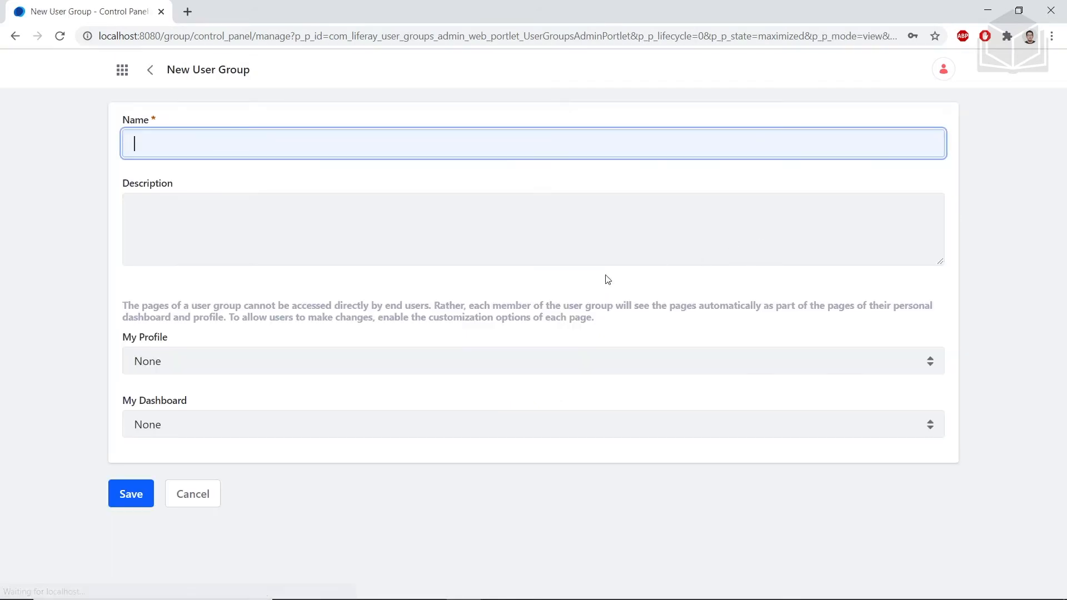
{"action": "type", "text": "Livingstonoe"}
{"action": "key", "text": "BackSpace"}
{"action": "type", "text": "Rewards Silver"}
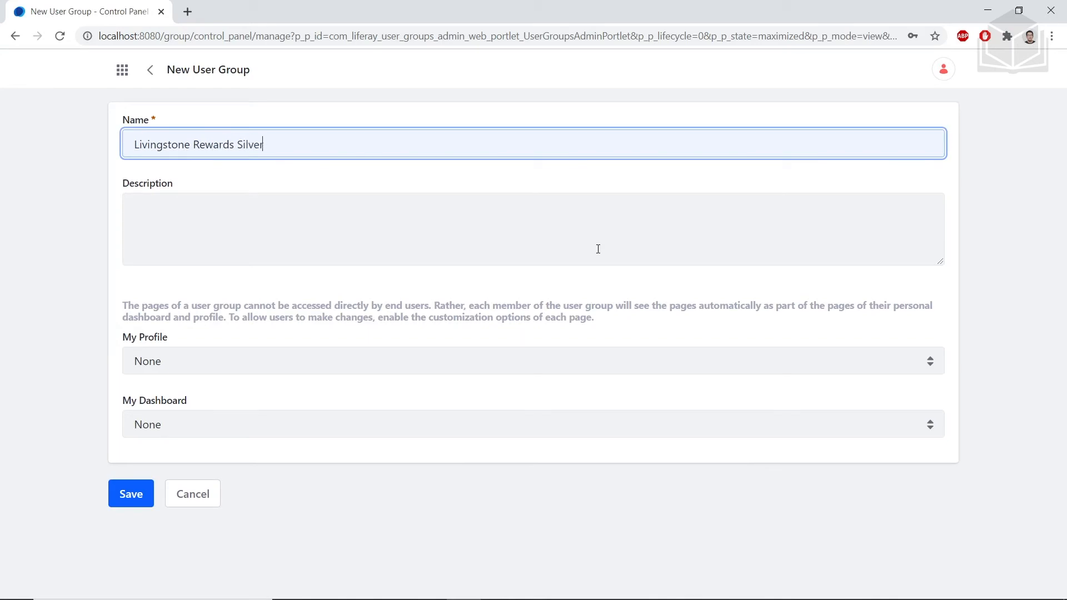
{"action": "left_click", "coordinate": [126, 496]}
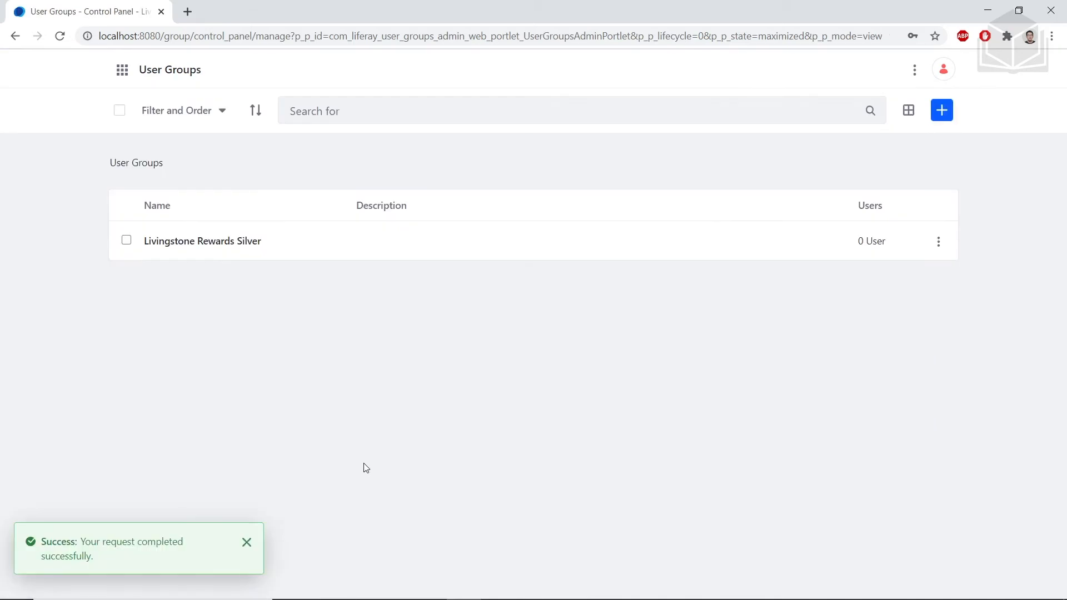
Step: Create two more user groups named Livingstone Rewards Gold and Livingstone Rewards Platinum
{"action": "left_click", "coordinate": [943, 113]}
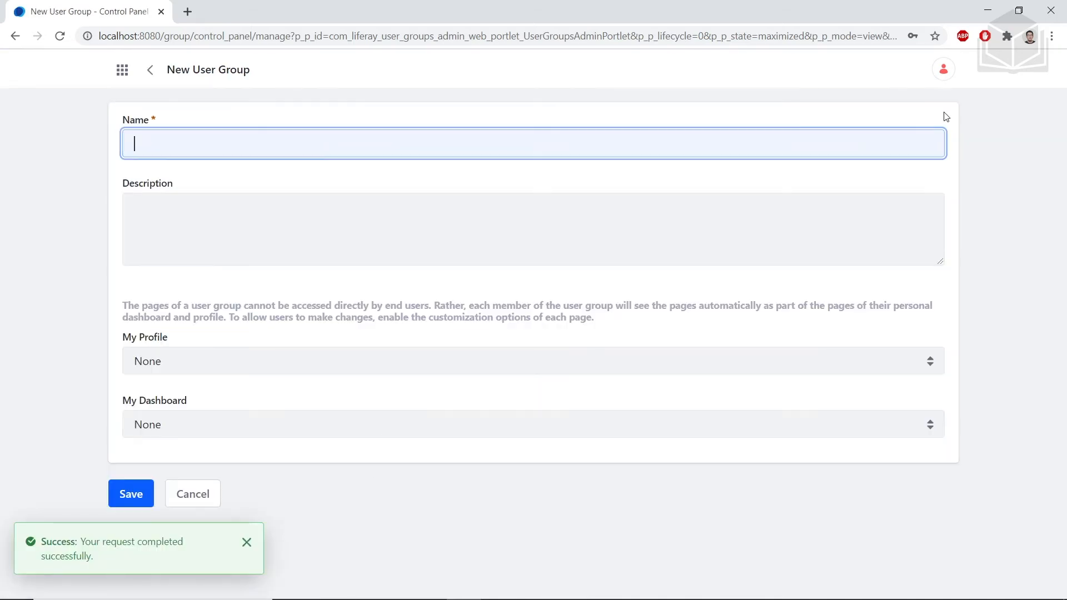
{"action": "type", "text": "Livingstone Rewards Gold"}
{"action": "left_click", "coordinate": [139, 494]}
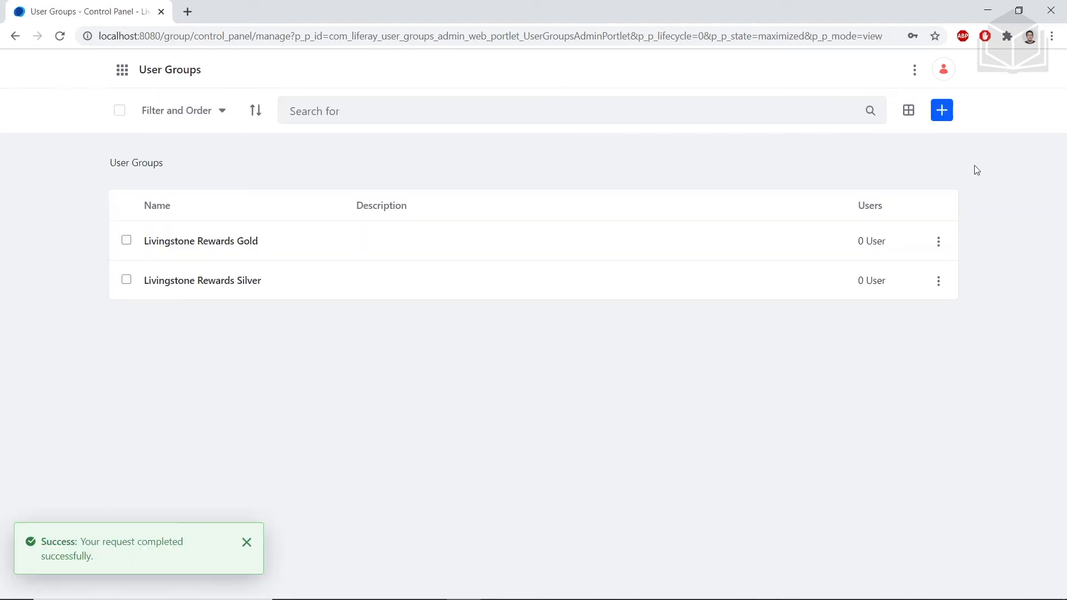
{"action": "left_click", "coordinate": [943, 111]}
{"action": "type", "text": "Livingstone Rewards Platinum"}
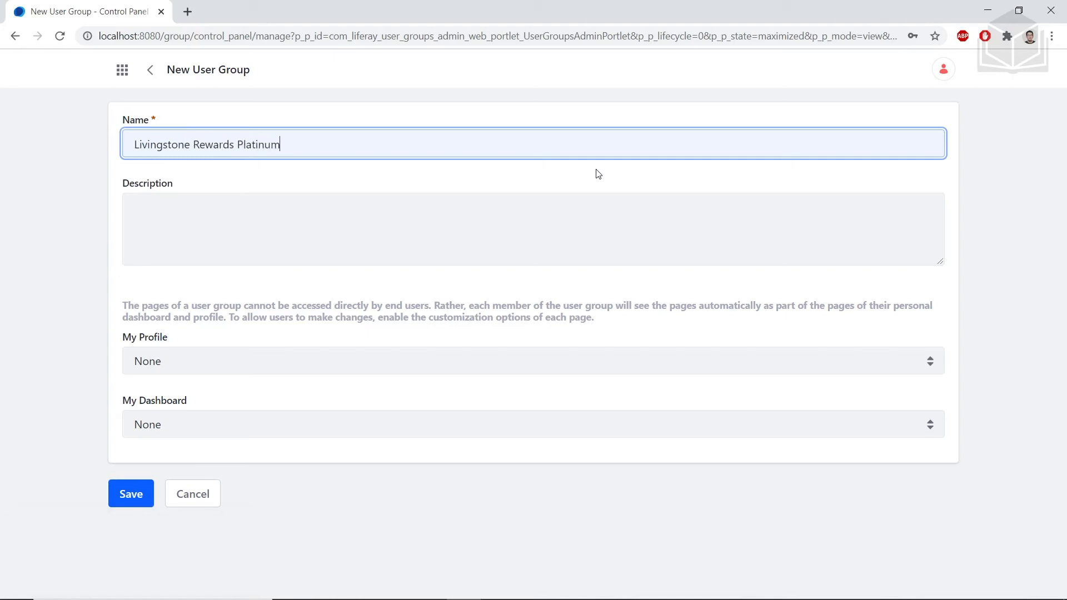
{"action": "left_click", "coordinate": [141, 494]}
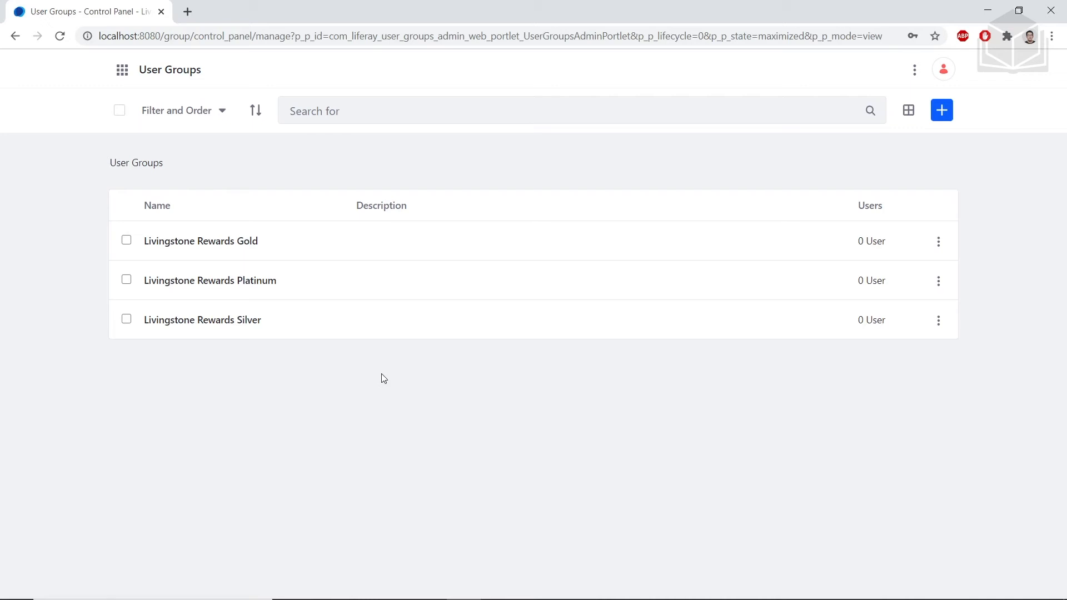
Step: Assign the last listed available user as a member of the Livingstone Rewards Platinum user group
{"action": "left_click", "coordinate": [938, 282]}
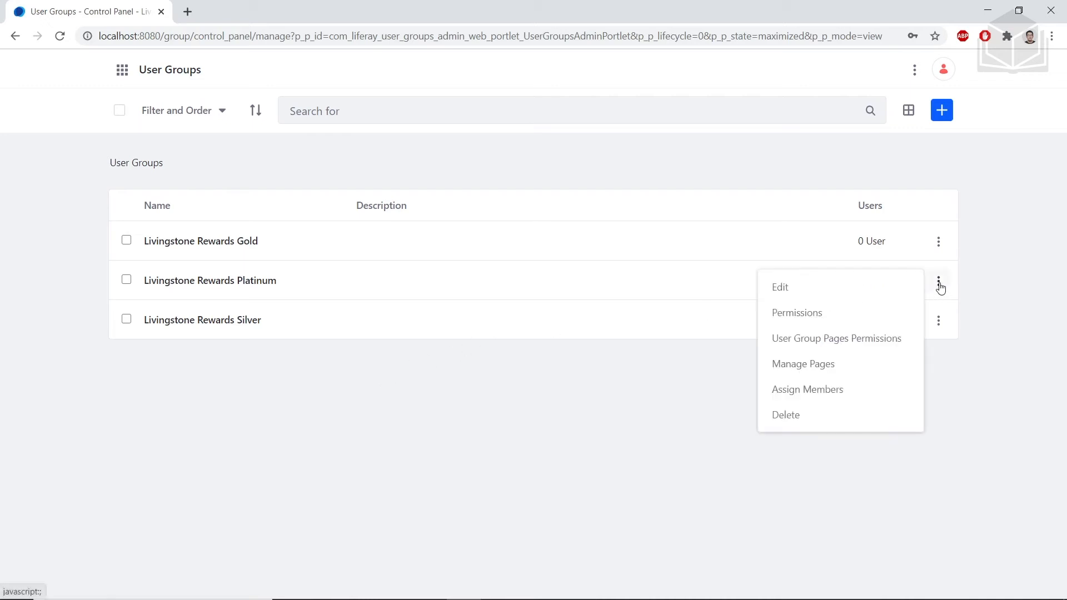
{"action": "left_click", "coordinate": [845, 393]}
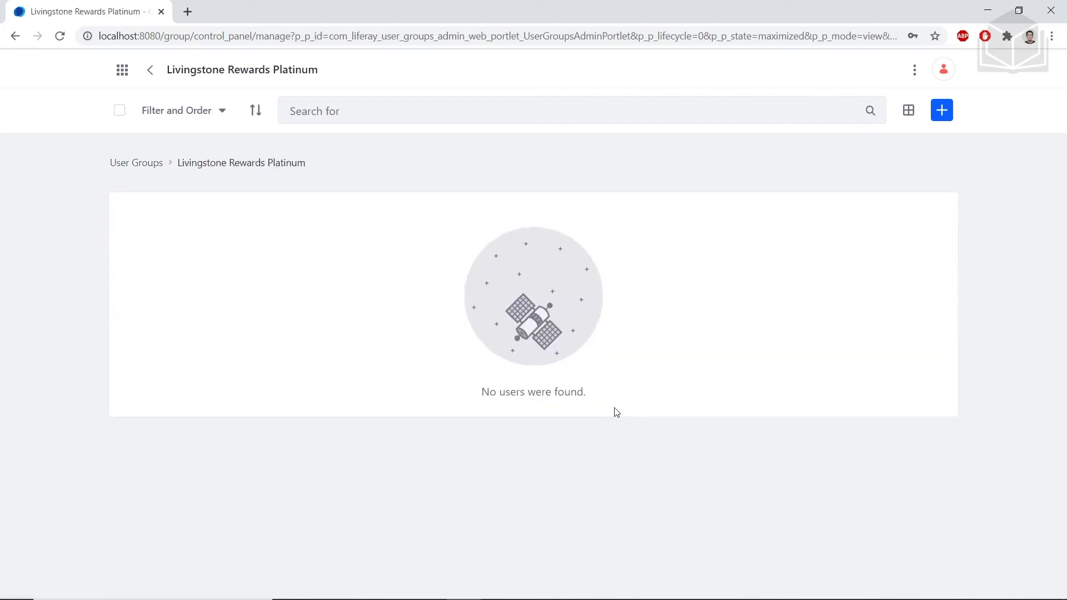
{"action": "left_click", "coordinate": [946, 111]}
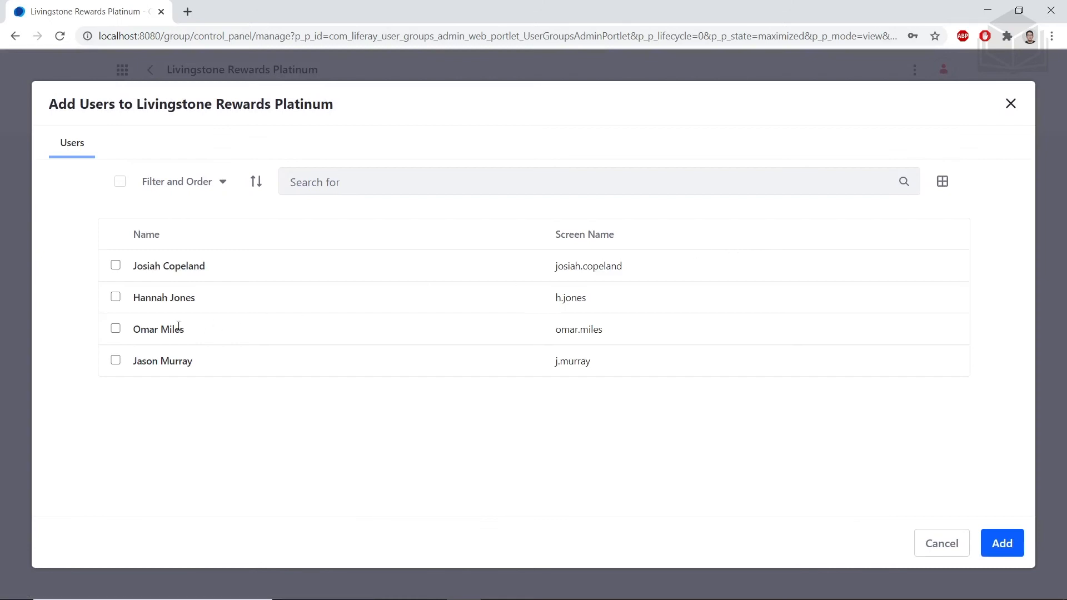
{"action": "left_click", "coordinate": [116, 361]}
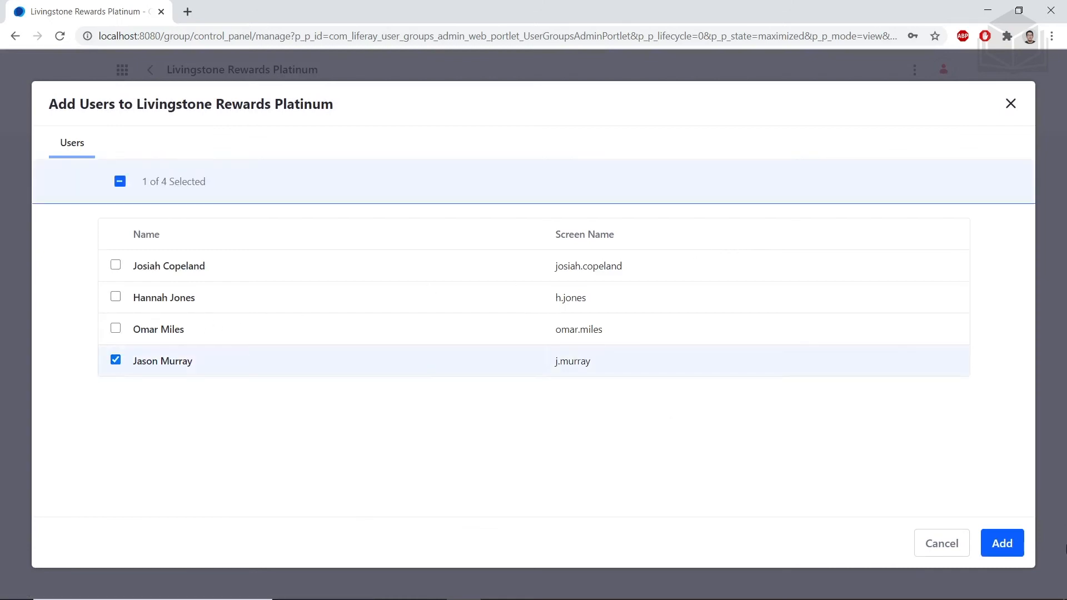
{"action": "left_click", "coordinate": [1009, 543]}
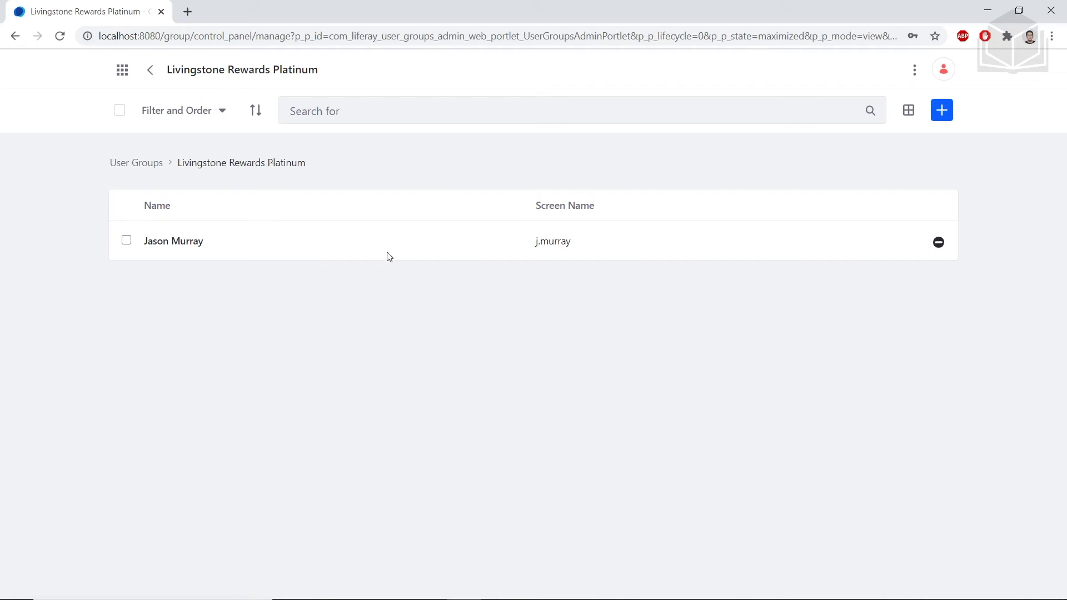
Step: Open the Web Content permission definitions, under Content & Data, for the Site Content Reviewer site role
{"action": "left_click", "coordinate": [122, 71]}
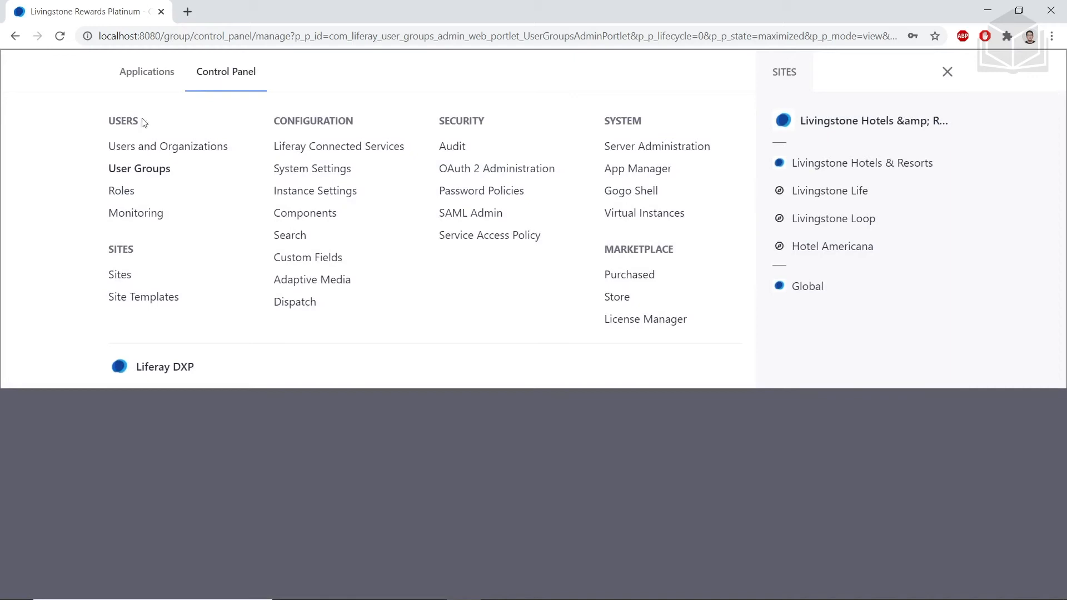
{"action": "left_click", "coordinate": [123, 191]}
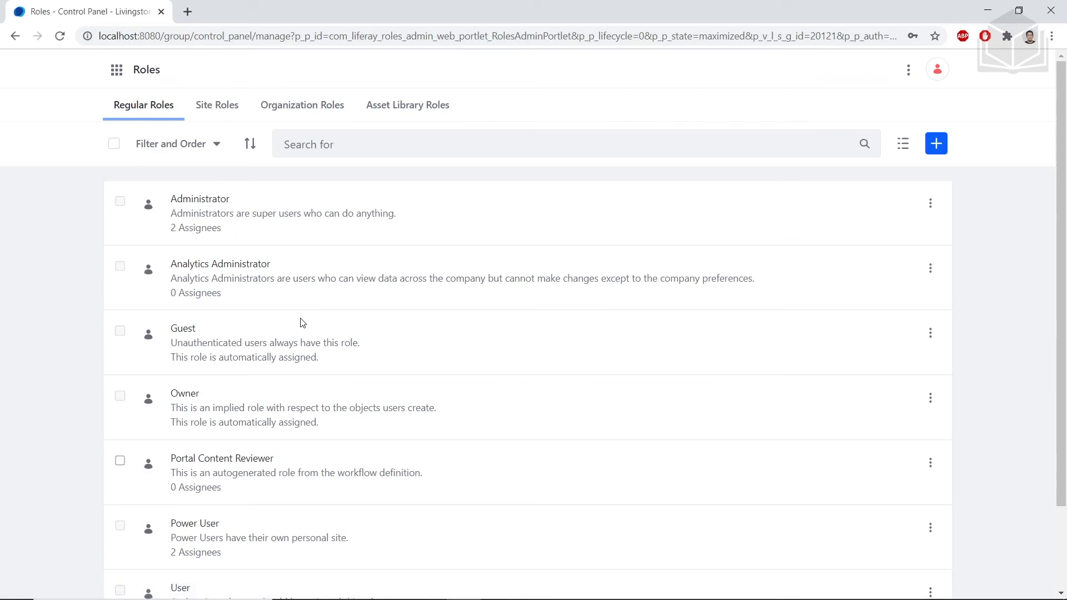
{"action": "left_click", "coordinate": [220, 107]}
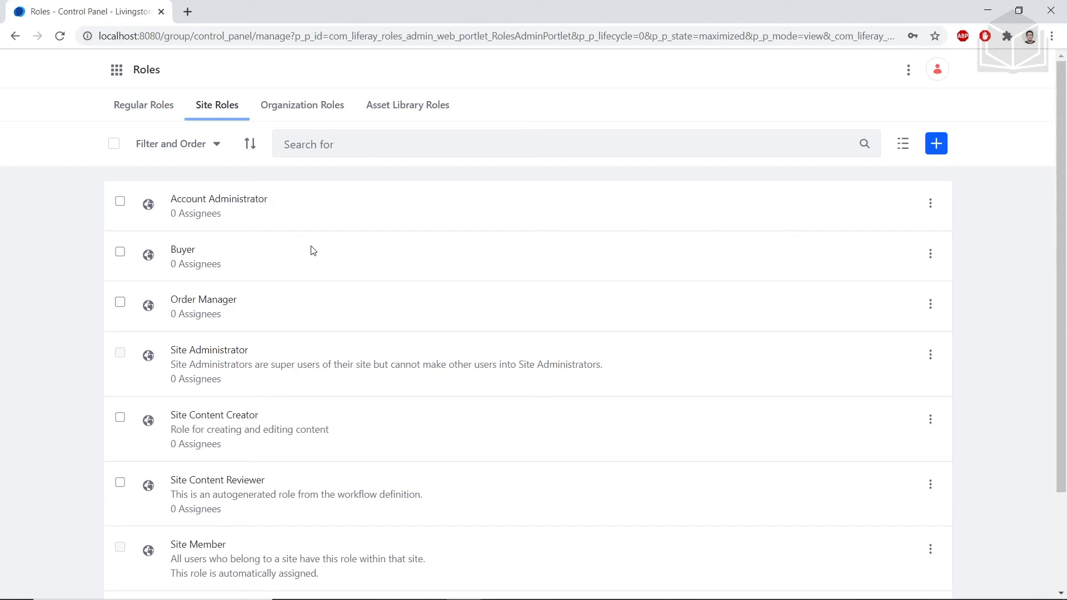
{"action": "left_click", "coordinate": [244, 486]}
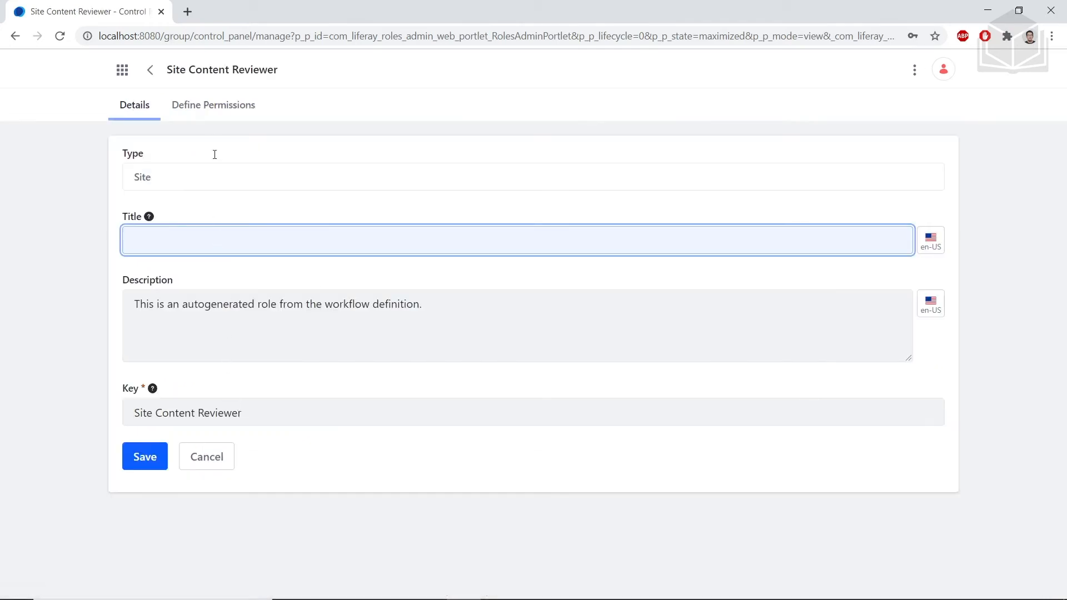
{"action": "left_click", "coordinate": [215, 110]}
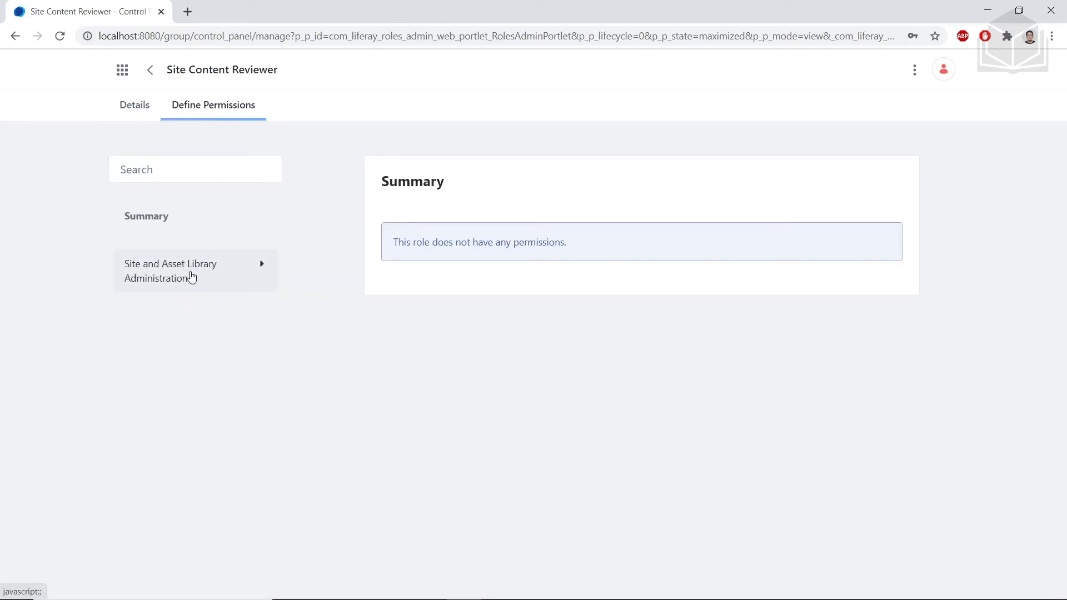
{"action": "left_click", "coordinate": [195, 279]}
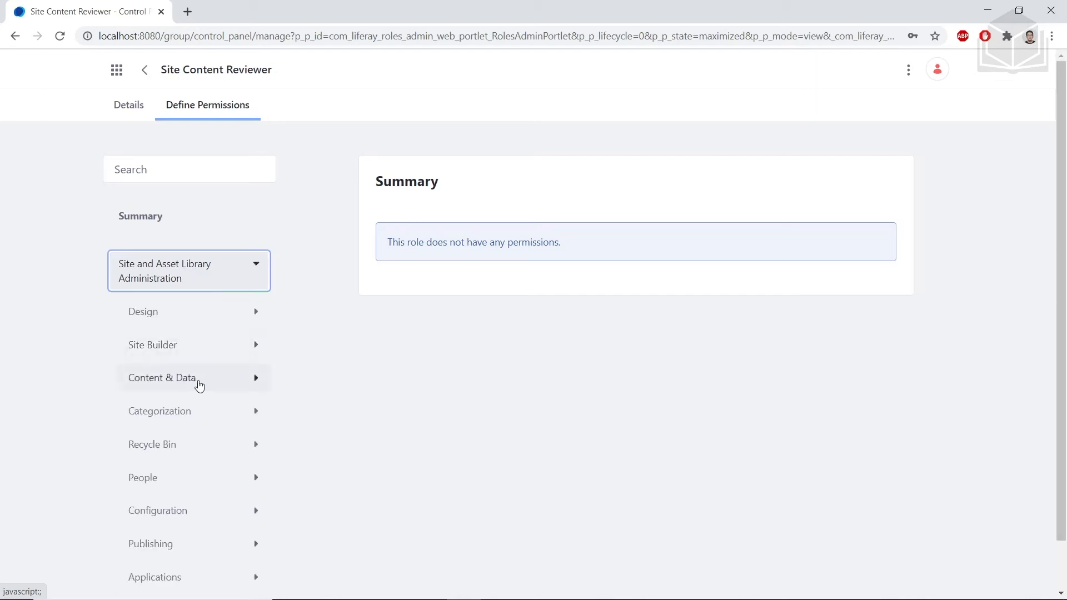
{"action": "left_click", "coordinate": [198, 385]}
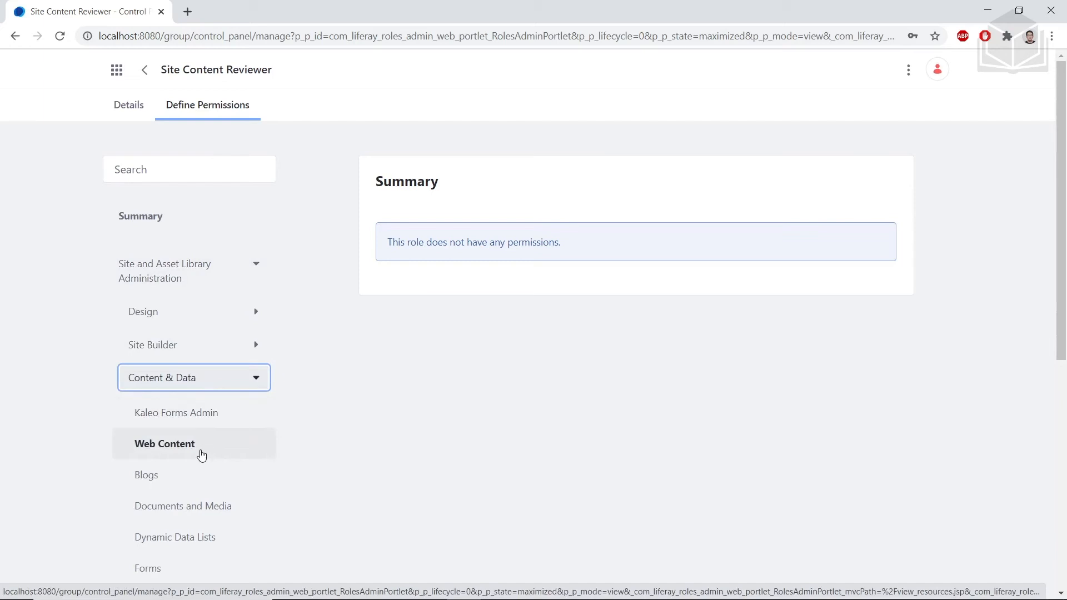
{"action": "left_click", "coordinate": [202, 450]}
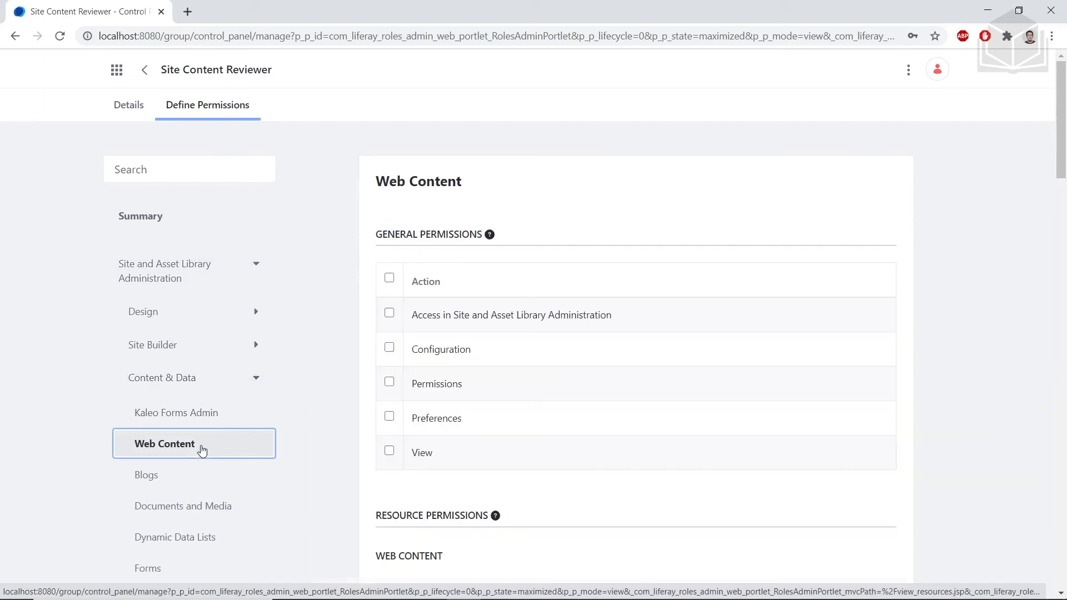
Step: Grant the role the Update and View permissions for Web Content Article and save them
{"action": "scroll", "coordinate": [358, 375], "scroll_direction": "down", "scroll_amount": 4}
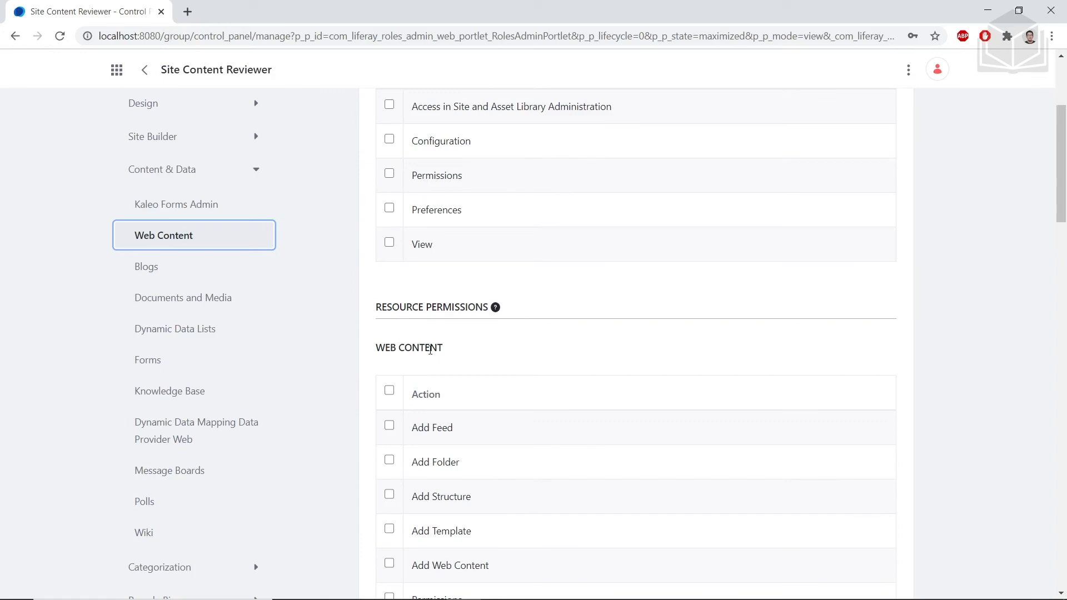
{"action": "scroll", "coordinate": [430, 350], "scroll_direction": "down", "scroll_amount": 3}
{"action": "scroll", "coordinate": [451, 318], "scroll_direction": "down", "scroll_amount": 3}
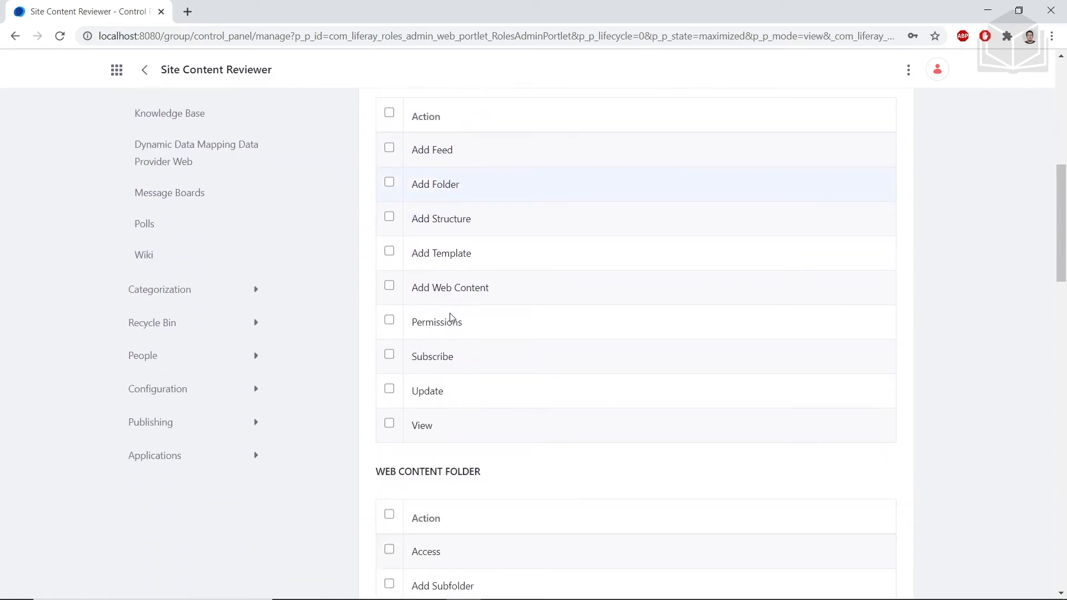
{"action": "scroll", "coordinate": [451, 317], "scroll_direction": "down", "scroll_amount": 12}
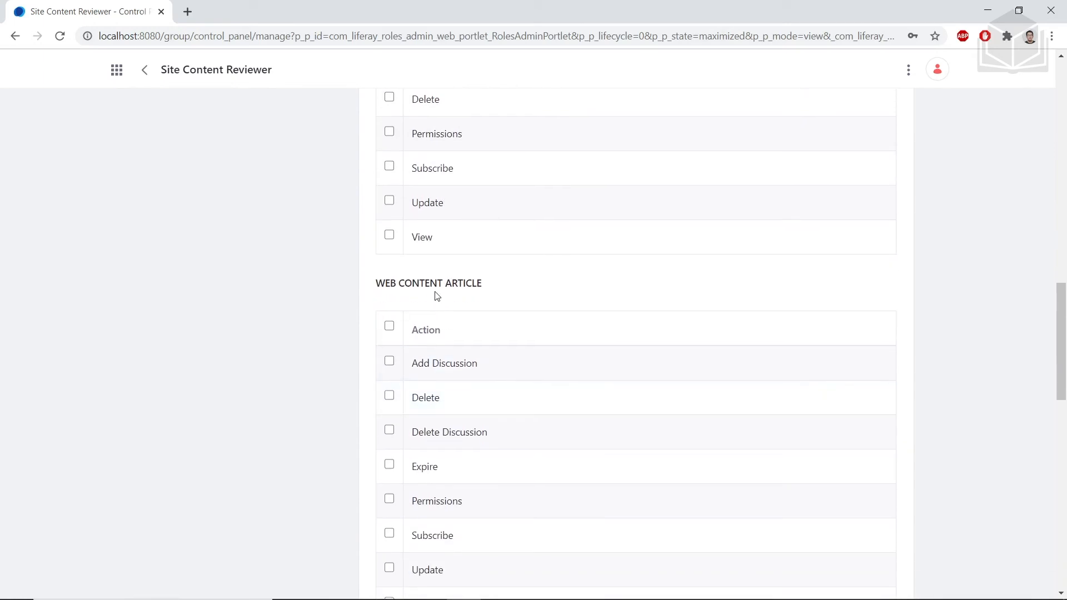
{"action": "scroll", "coordinate": [442, 294], "scroll_direction": "down", "scroll_amount": 3}
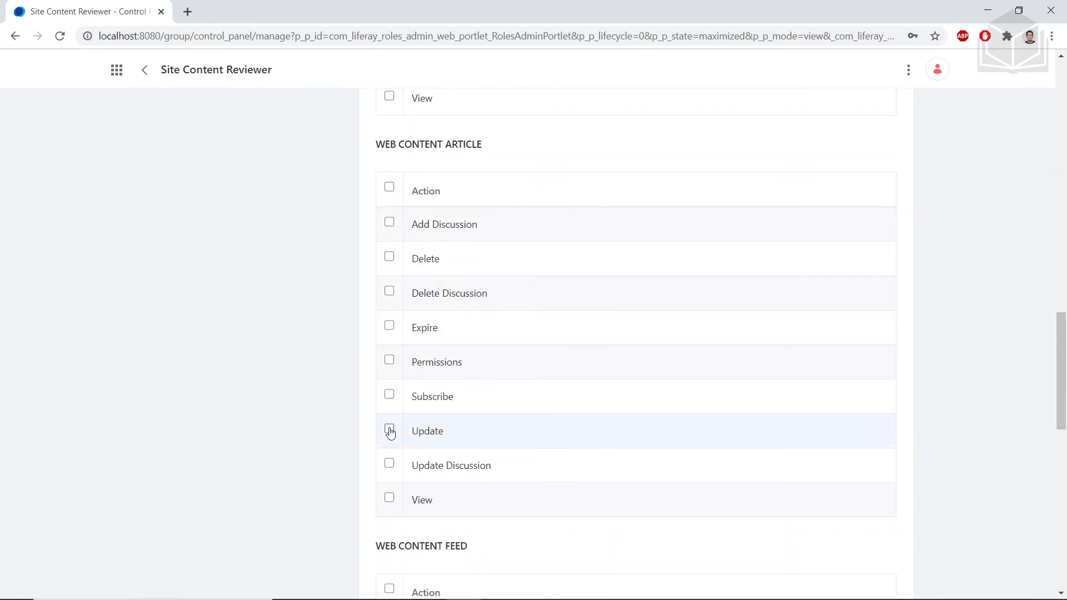
{"action": "left_click", "coordinate": [390, 432]}
{"action": "left_click", "coordinate": [389, 498]}
{"action": "scroll", "coordinate": [482, 369], "scroll_direction": "down", "scroll_amount": 9}
{"action": "scroll", "coordinate": [472, 384], "scroll_direction": "down", "scroll_amount": 6}
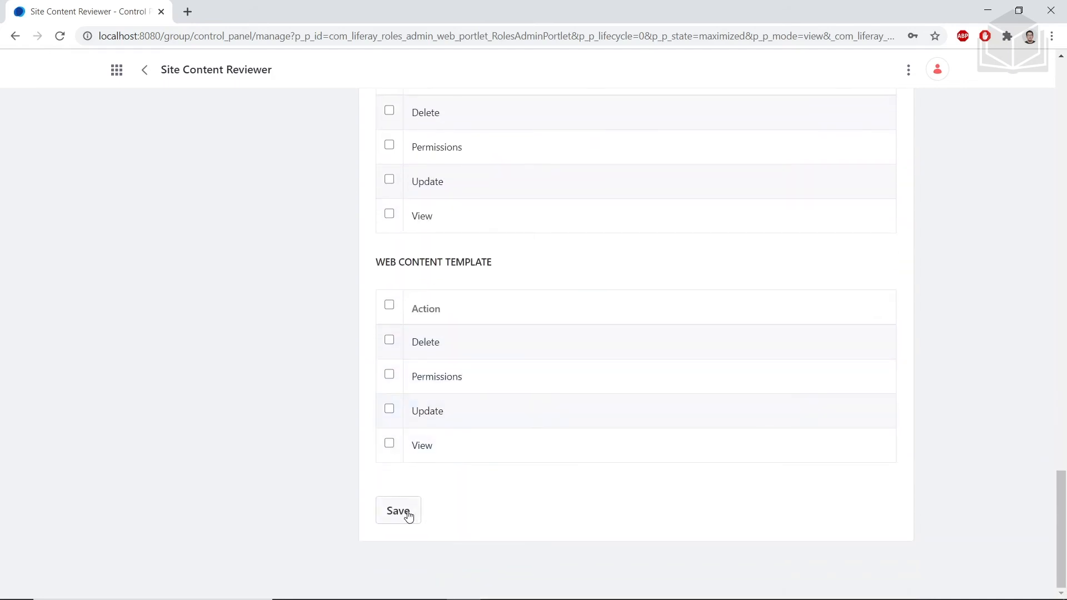
{"action": "left_click", "coordinate": [409, 515]}
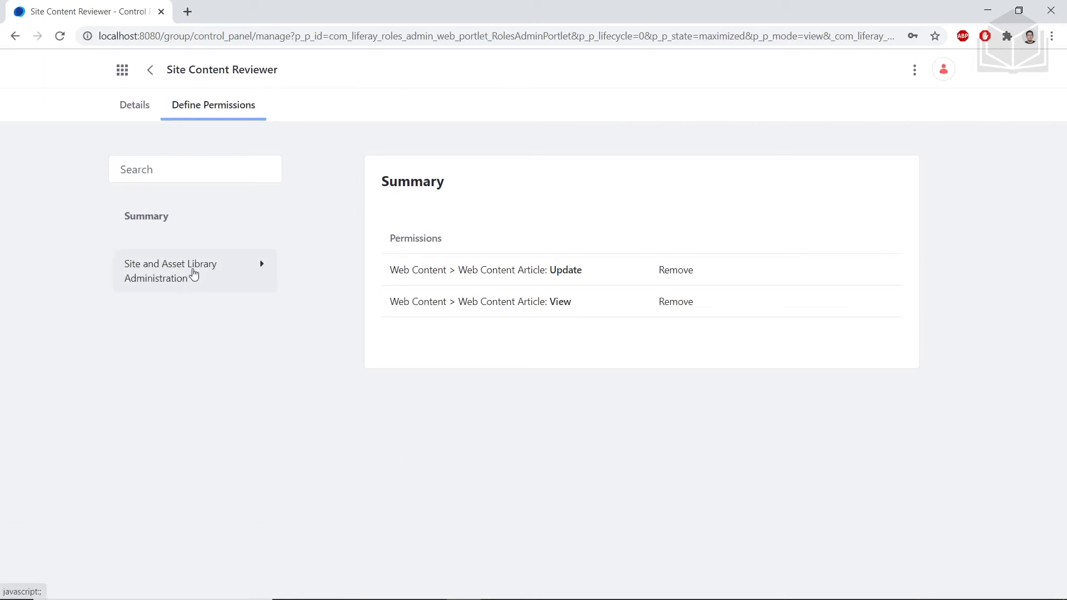
Step: Grant the Site Content Reviewer role the Update and View permissions for Blogs Entry and save them
{"action": "left_click", "coordinate": [194, 275]}
{"action": "left_click", "coordinate": [216, 378]}
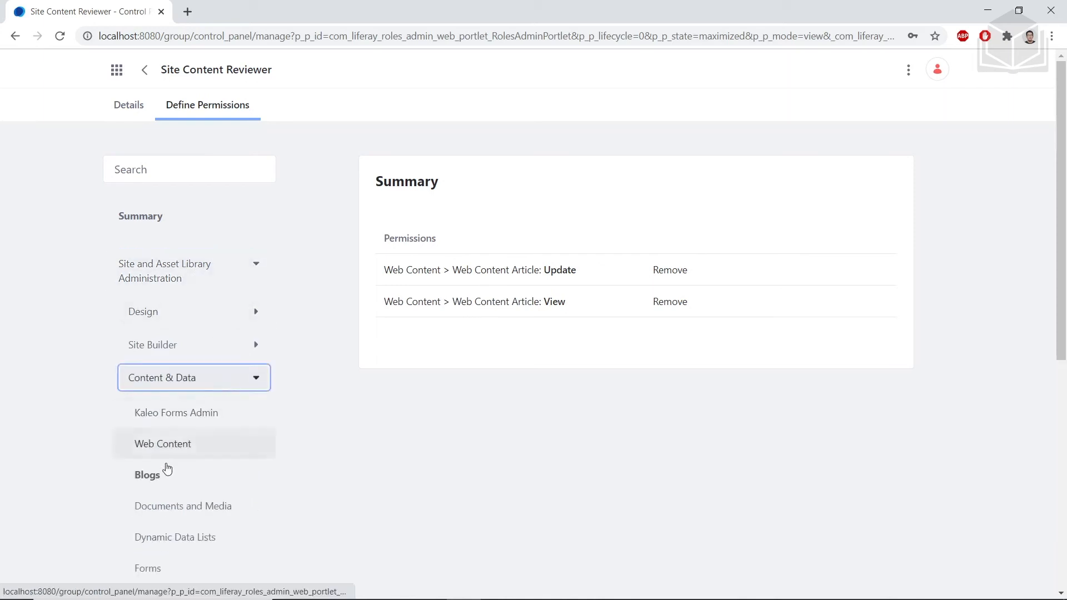
{"action": "left_click", "coordinate": [164, 476]}
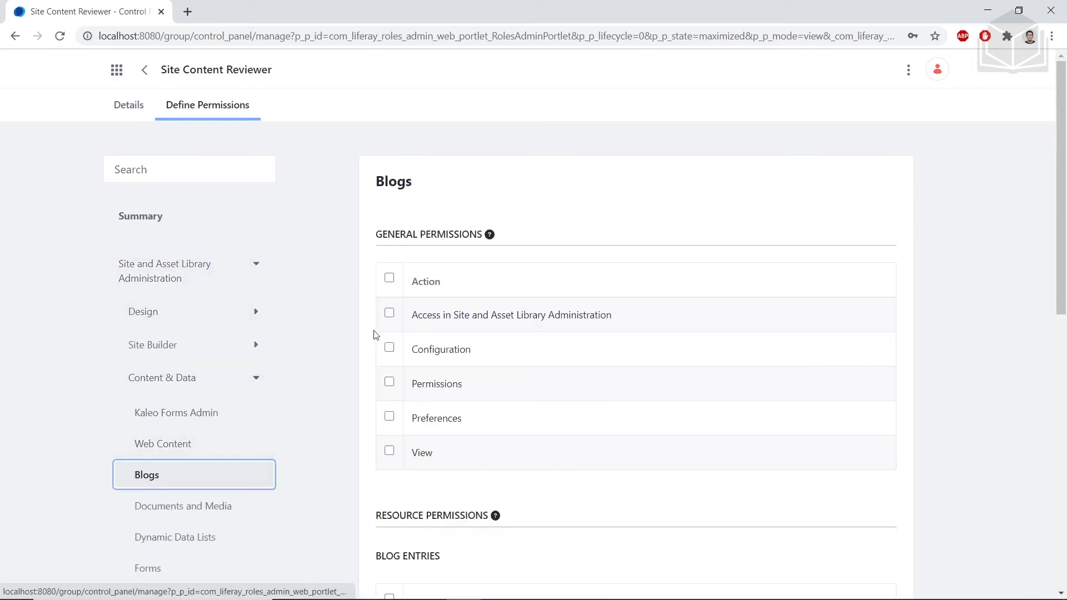
{"action": "scroll", "coordinate": [375, 334], "scroll_direction": "down", "scroll_amount": 5}
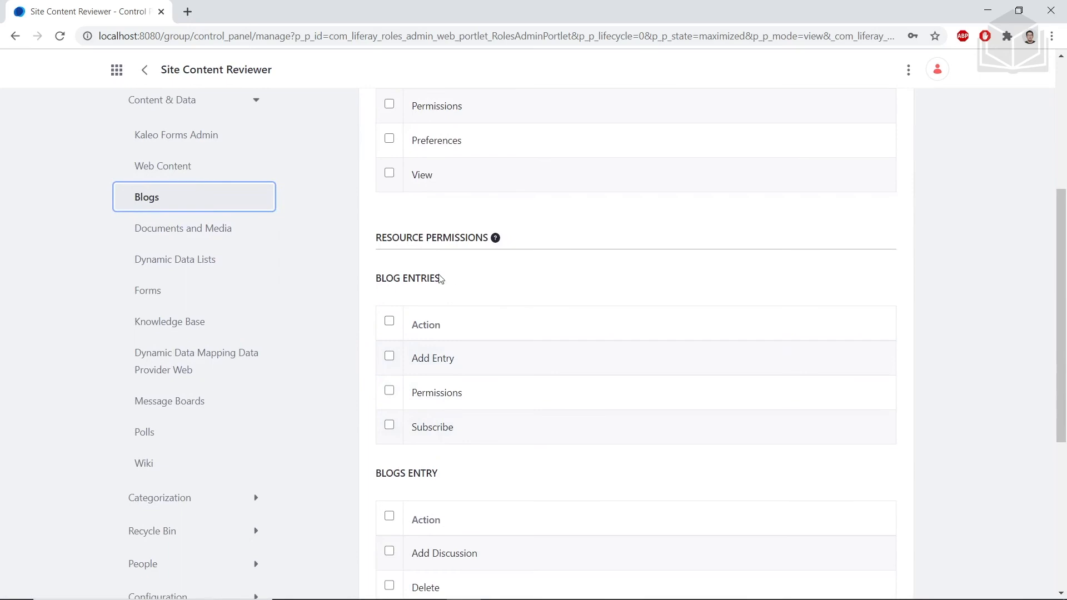
{"action": "triple_click", "coordinate": [413, 470]}
{"action": "scroll", "coordinate": [423, 434], "scroll_direction": "down", "scroll_amount": 5}
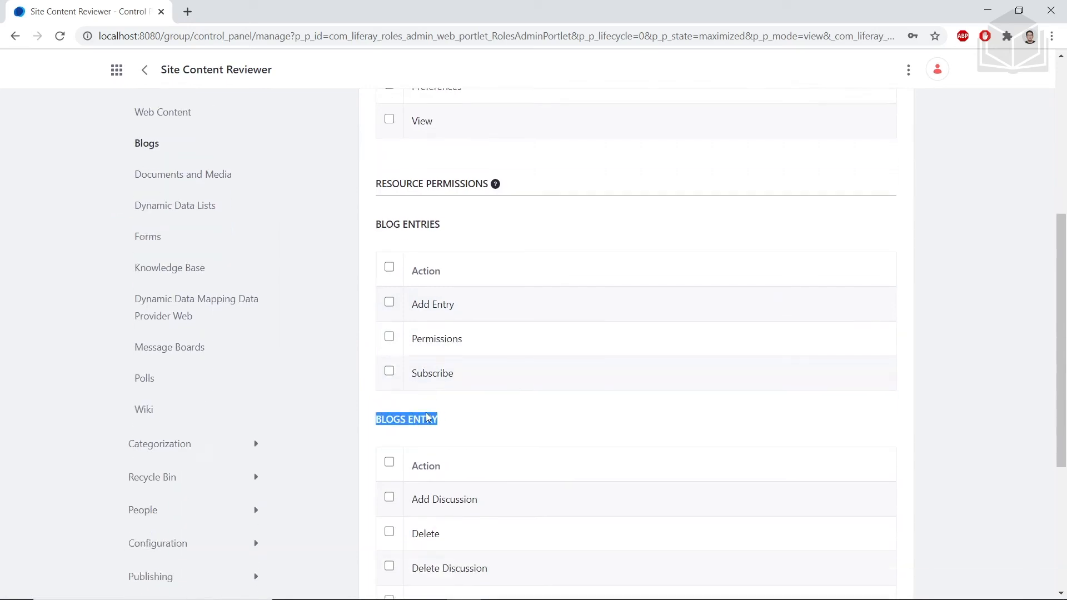
{"action": "scroll", "coordinate": [428, 391], "scroll_direction": "down", "scroll_amount": 1}
{"action": "left_click", "coordinate": [389, 374]}
{"action": "left_click", "coordinate": [389, 443]}
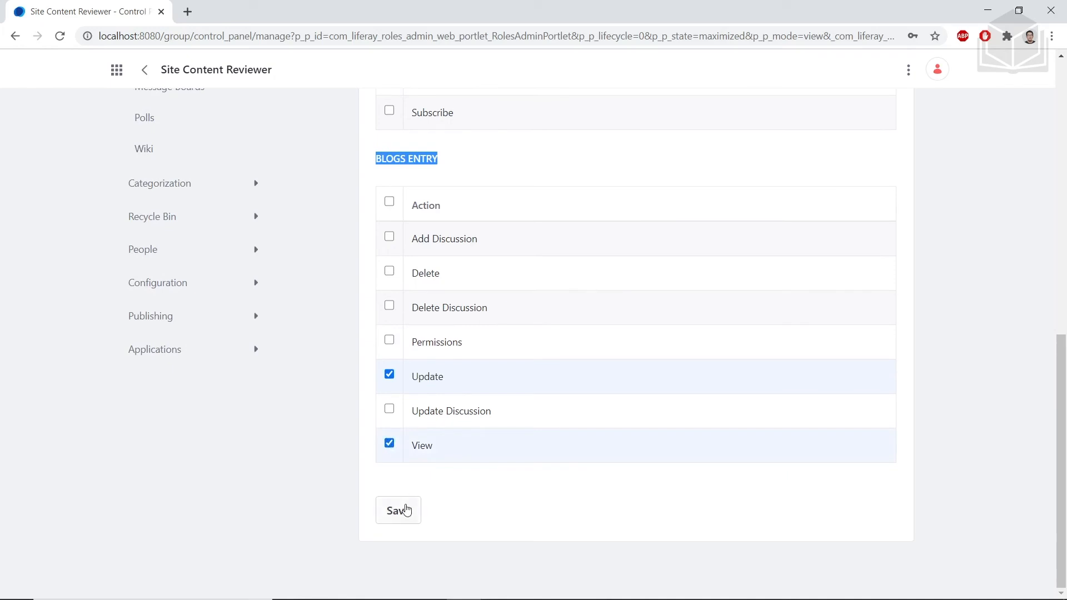
{"action": "left_click", "coordinate": [406, 511]}
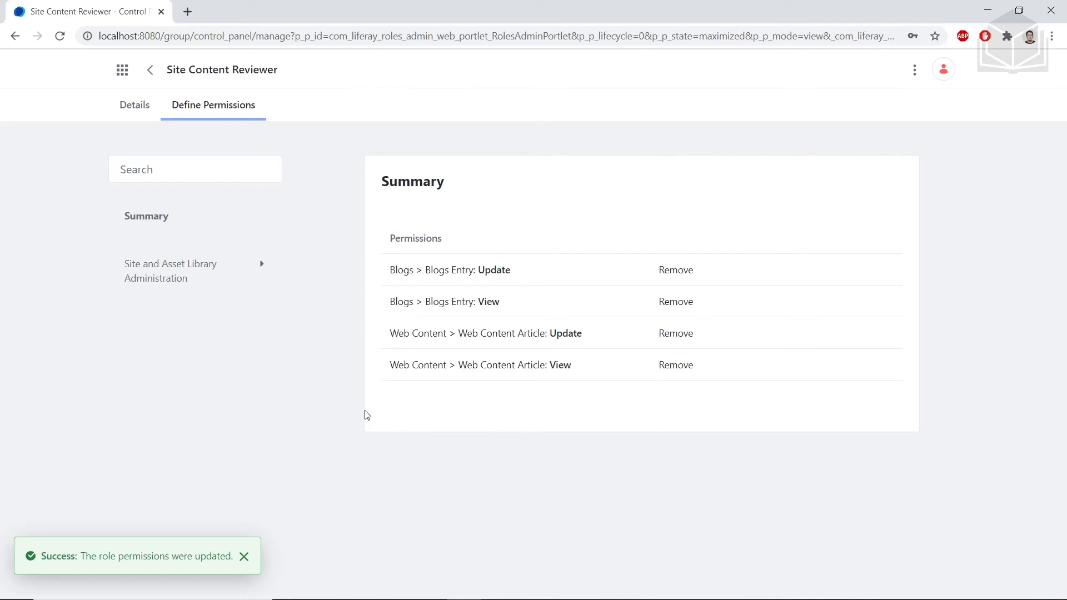
Step: Create a site role titled "Site Content Creator" with the description "For creating content and blogs to design and market the Livingstone brand"
{"action": "left_click", "coordinate": [123, 71]}
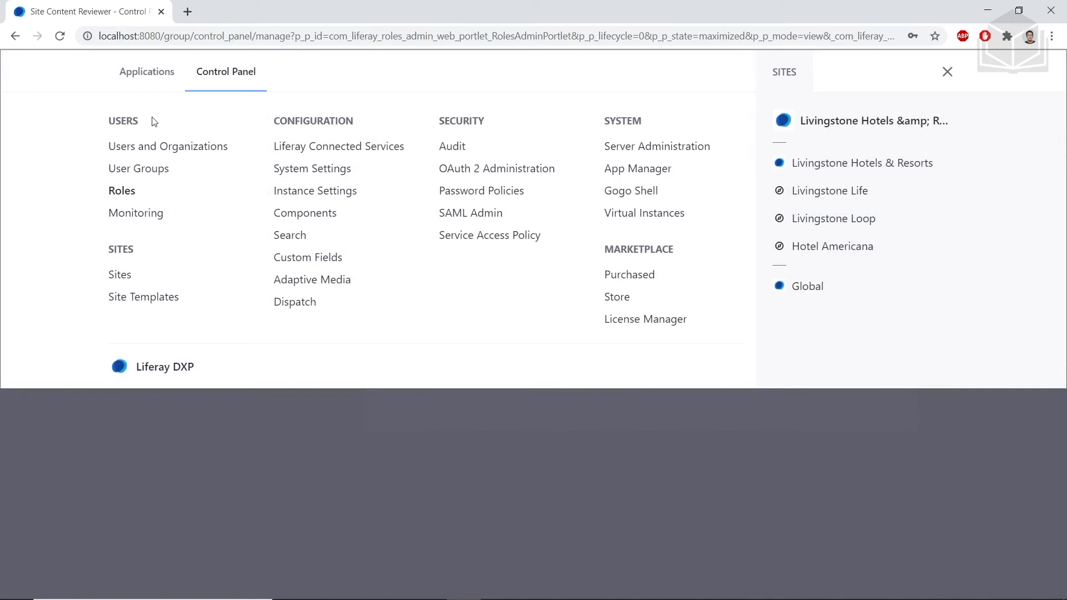
{"action": "left_click", "coordinate": [122, 192]}
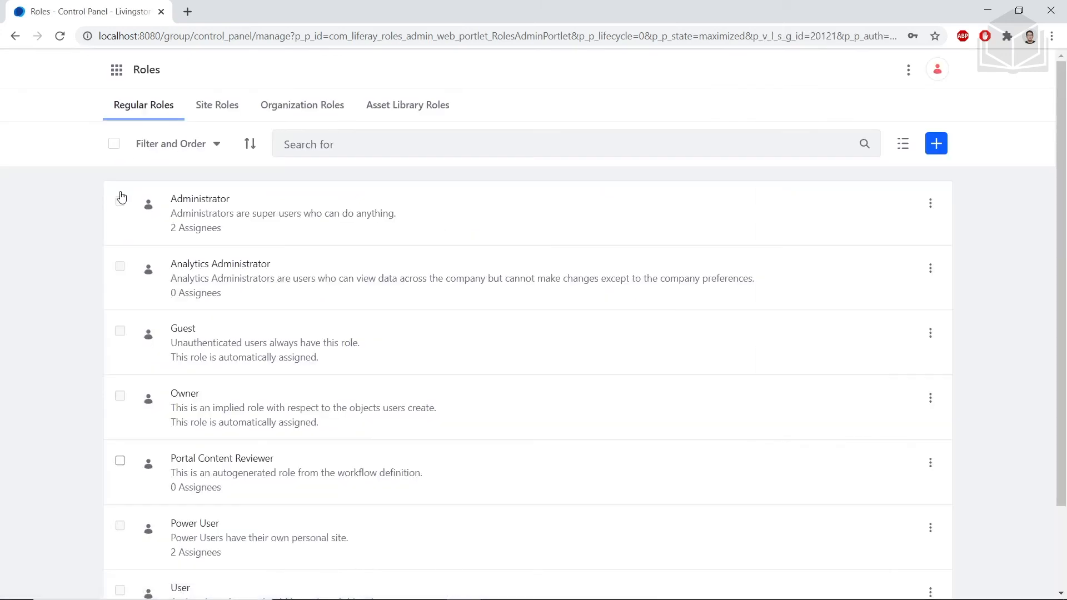
{"action": "left_click", "coordinate": [222, 110]}
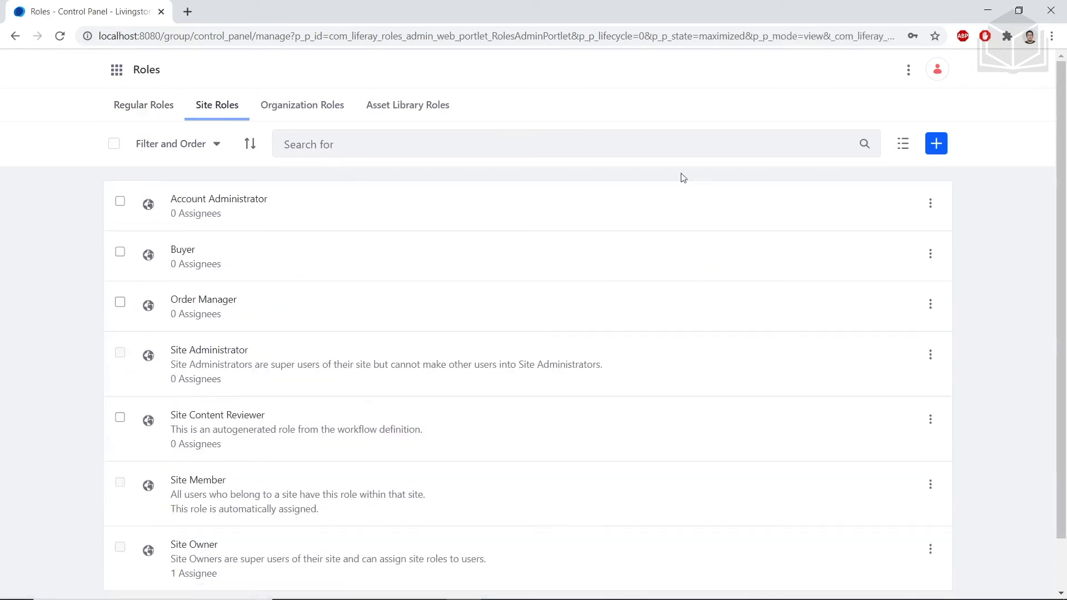
{"action": "left_click", "coordinate": [936, 144]}
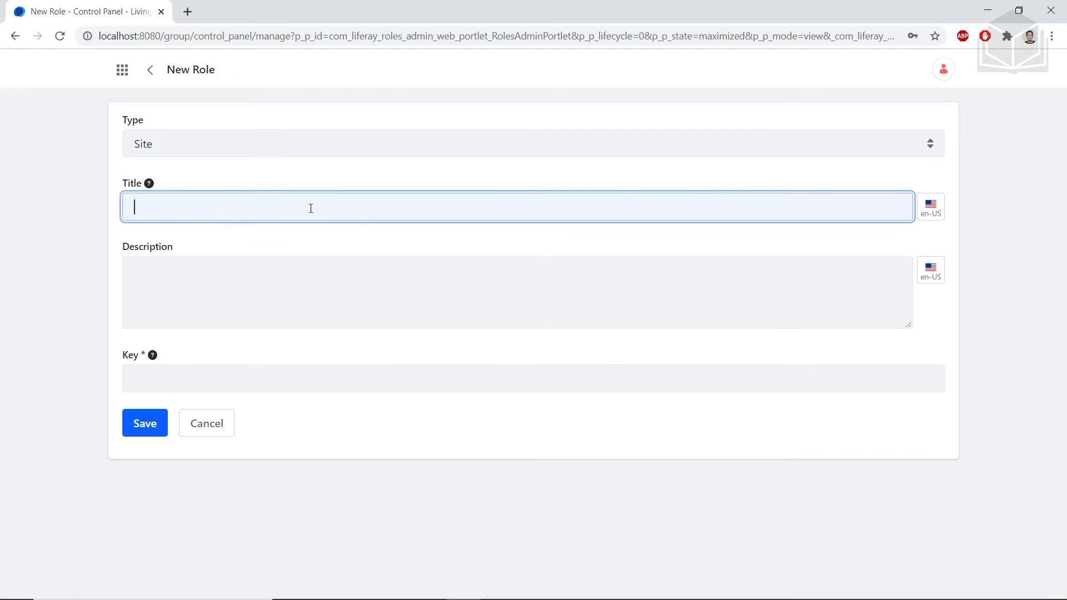
{"action": "type", "text": "Site Content Creator"}
{"action": "key", "text": "Tab"}
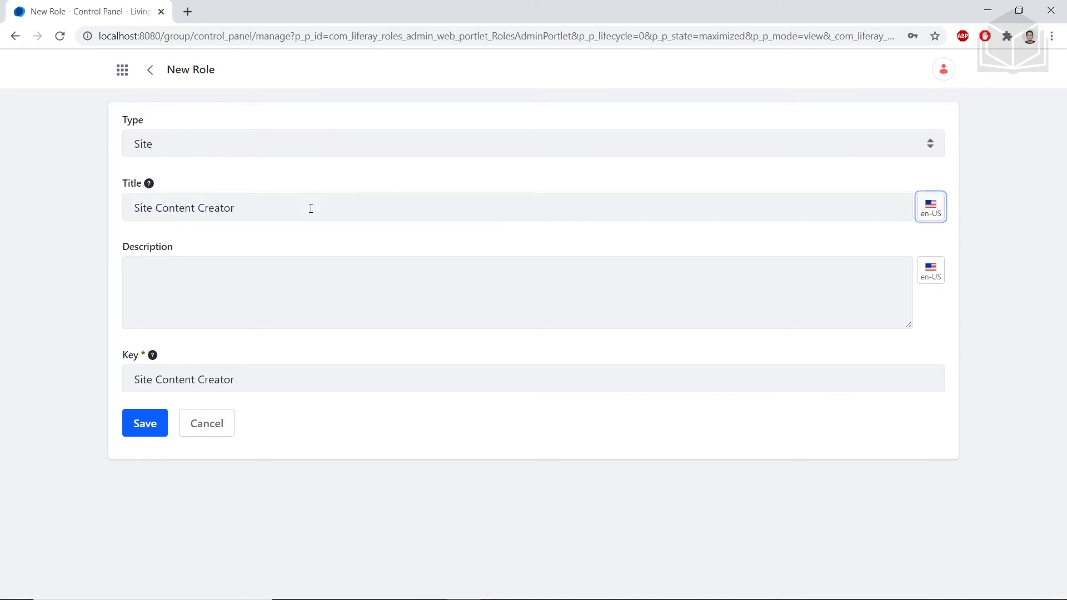
{"action": "key", "text": "Tab"}
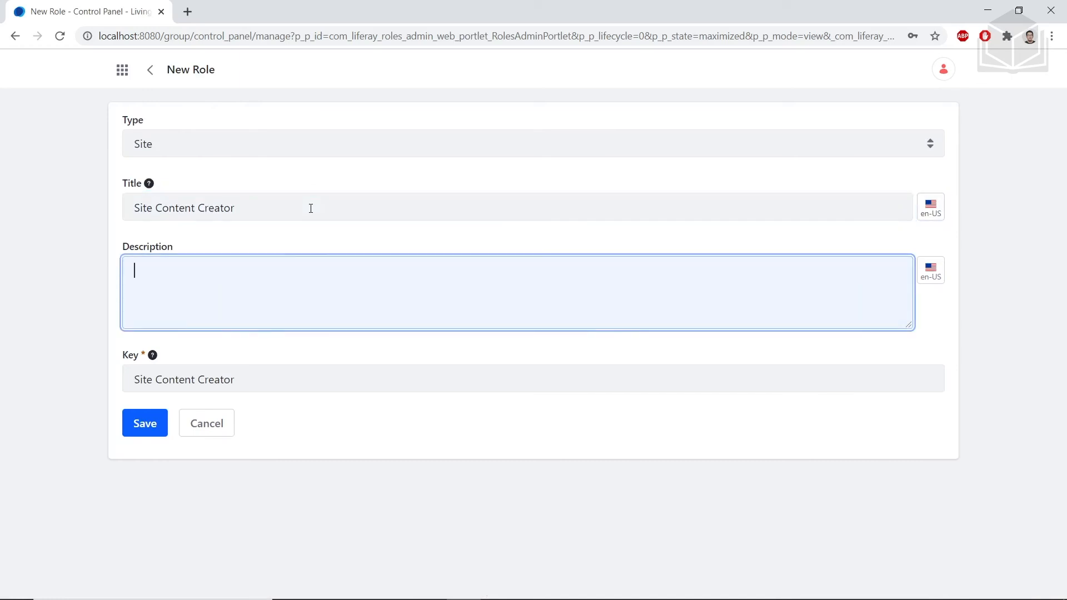
{"action": "type", "text": "For creating content and blogs to design and market the Livingstone brand"}
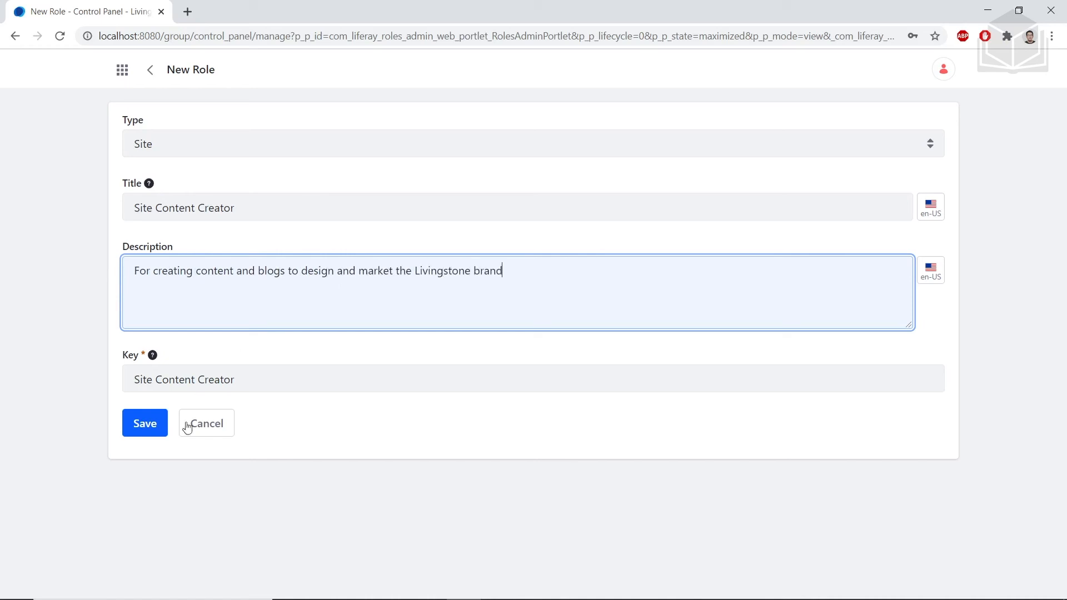
{"action": "left_click", "coordinate": [147, 426]}
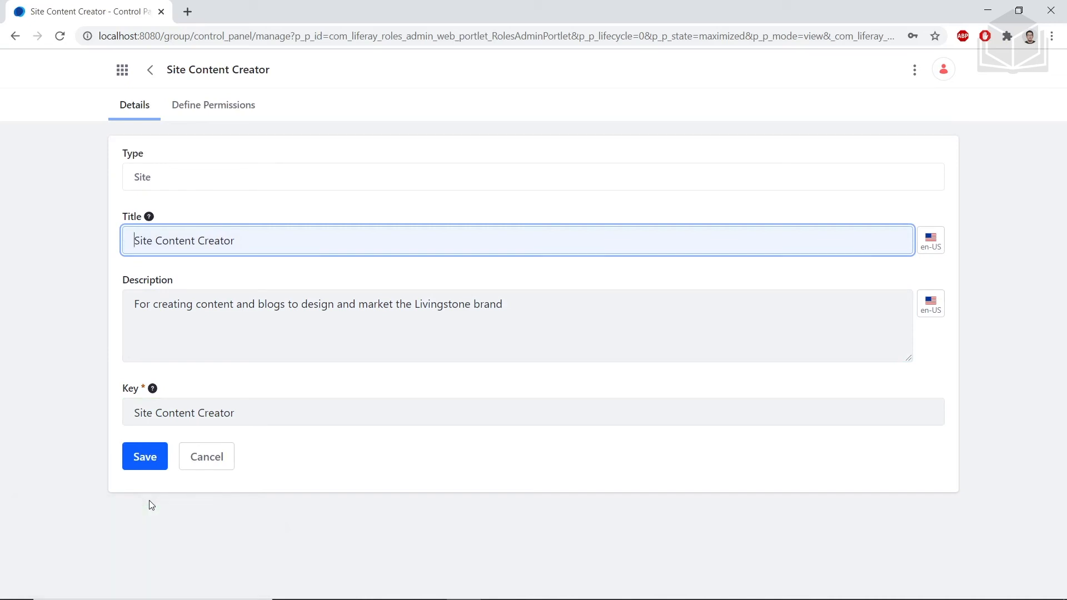
Step: Select the Site Content Creator role's general Web Content permissions, under Content & Data: Access in Site and Asset Library Administration and View
{"action": "left_click", "coordinate": [221, 116]}
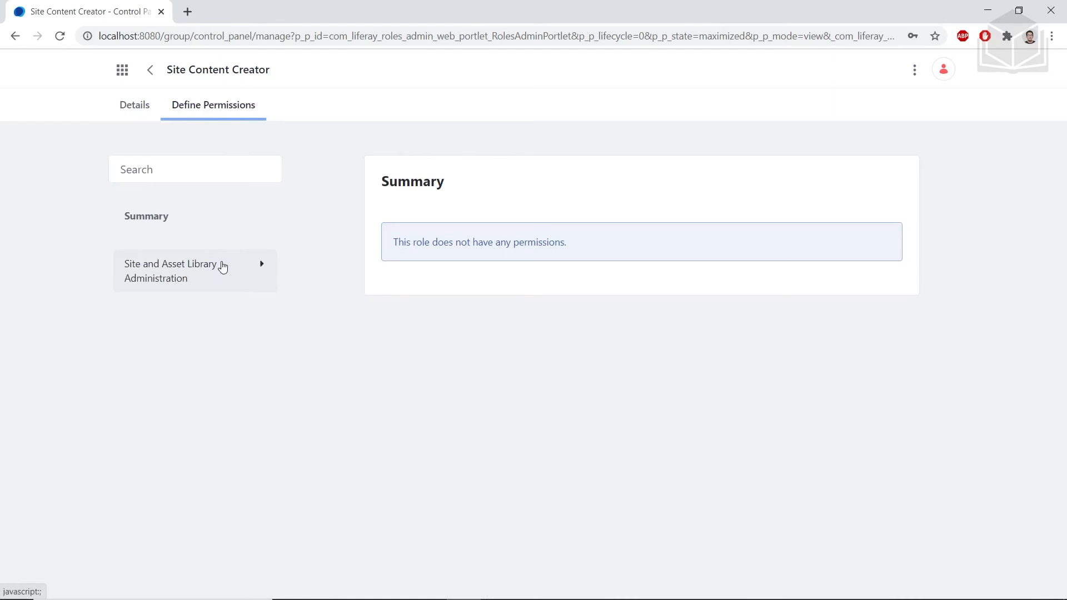
{"action": "left_click", "coordinate": [222, 268]}
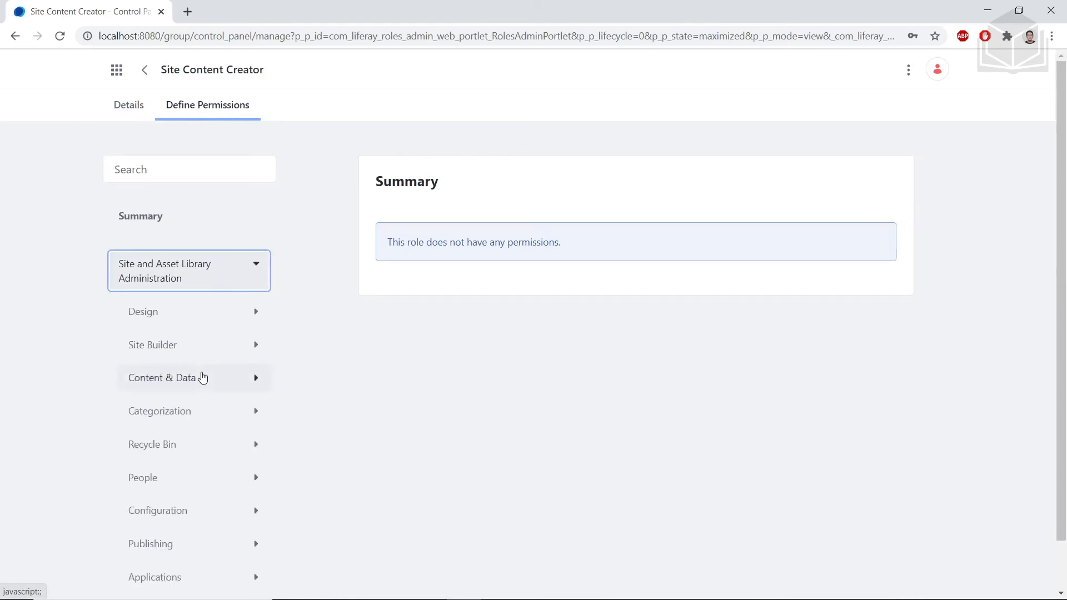
{"action": "left_click", "coordinate": [202, 379]}
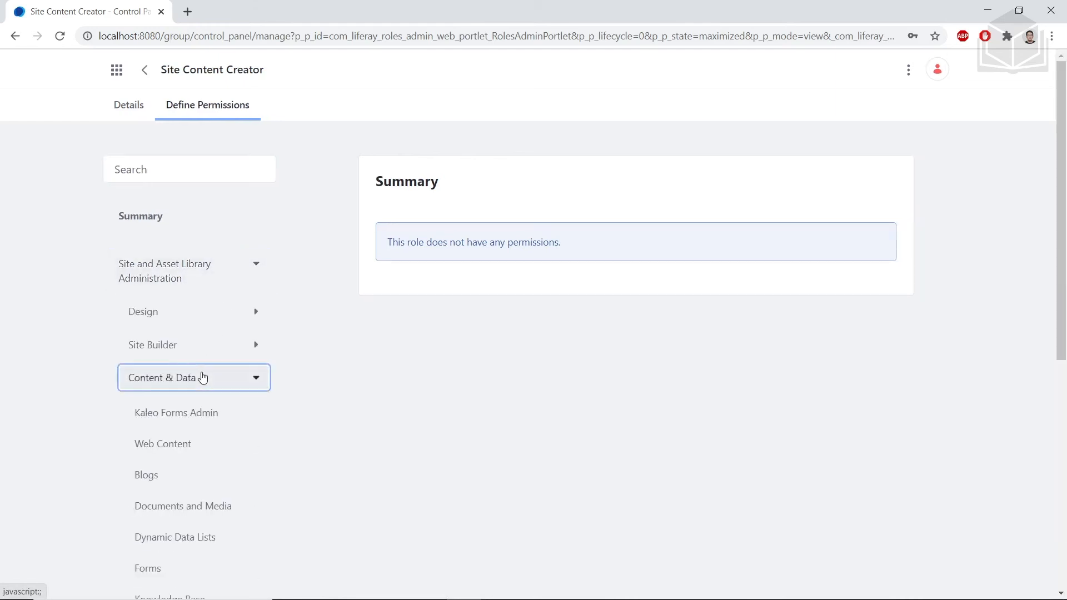
{"action": "left_click", "coordinate": [179, 452]}
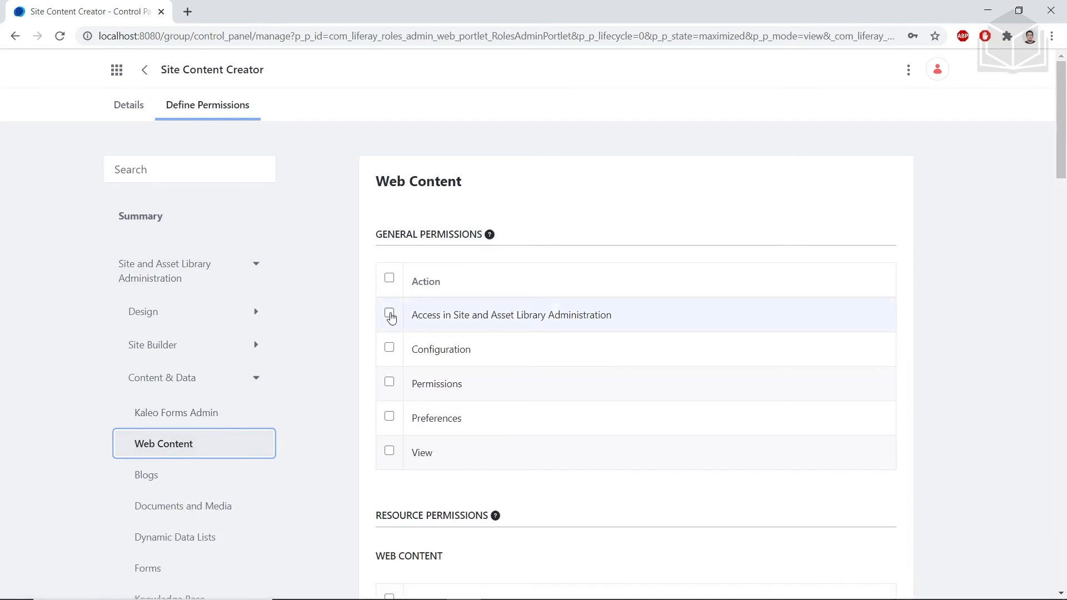
{"action": "left_click", "coordinate": [389, 314]}
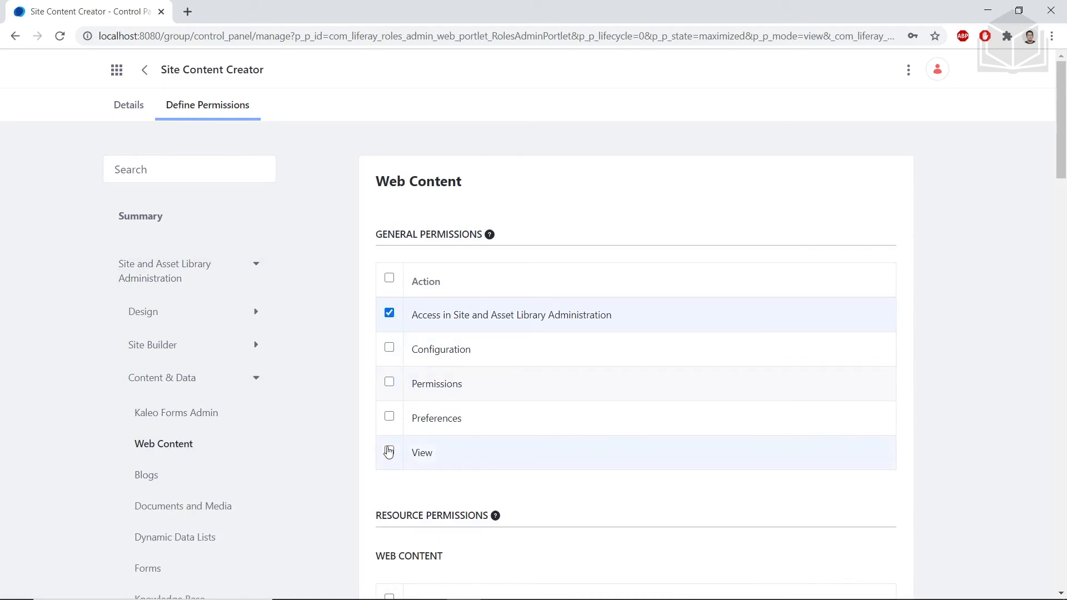
{"action": "left_click", "coordinate": [389, 451]}
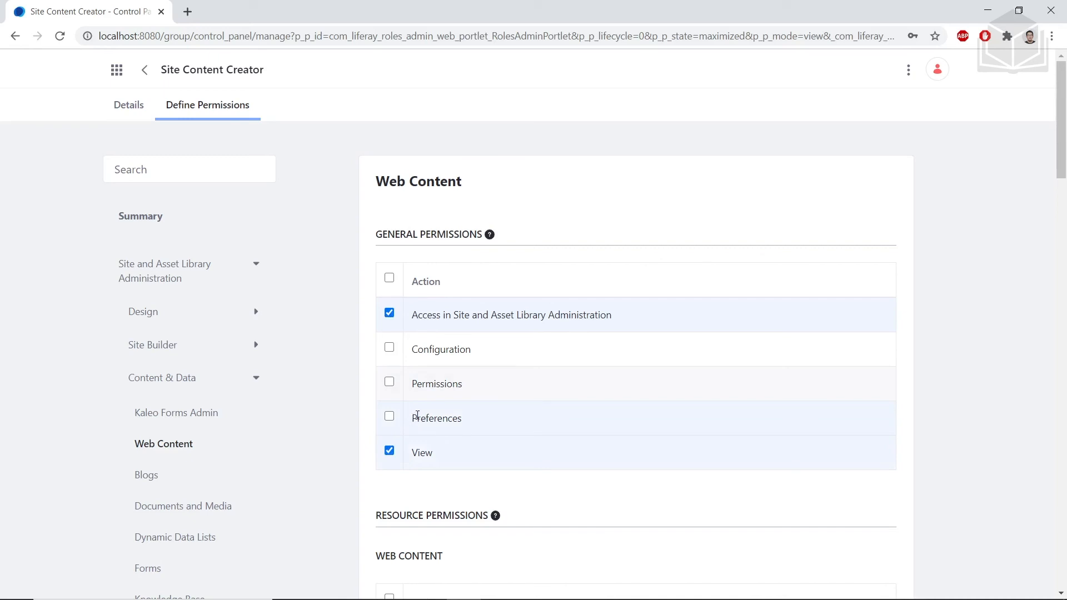
Step: Select the Add Folder and View resource permissions for Web Content
{"action": "scroll", "coordinate": [417, 415], "scroll_direction": "down", "scroll_amount": 2}
{"action": "scroll", "coordinate": [404, 411], "scroll_direction": "down", "scroll_amount": 1}
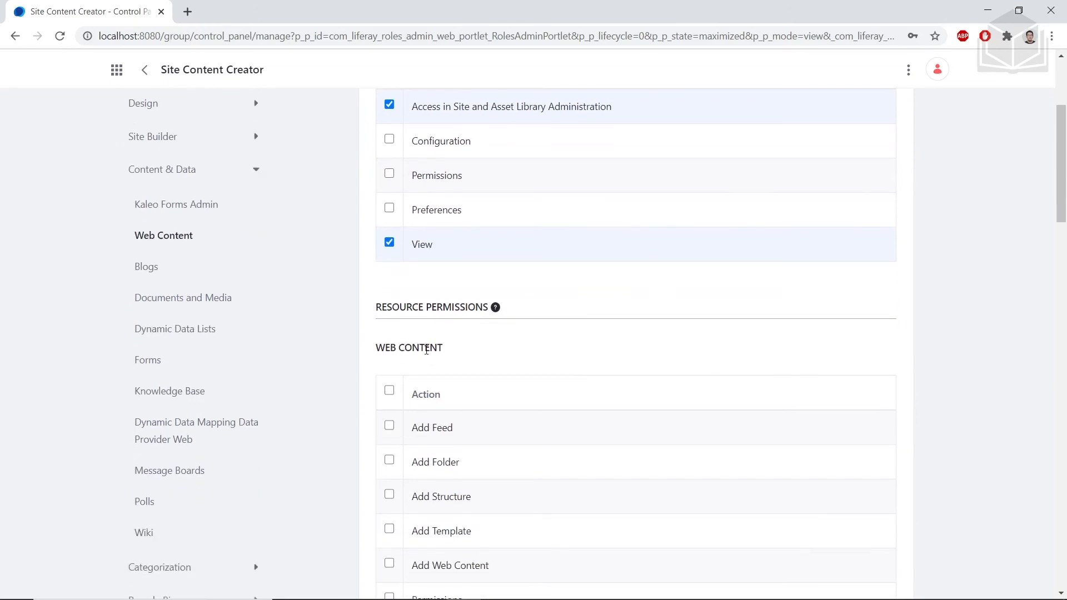
{"action": "left_click", "coordinate": [391, 464]}
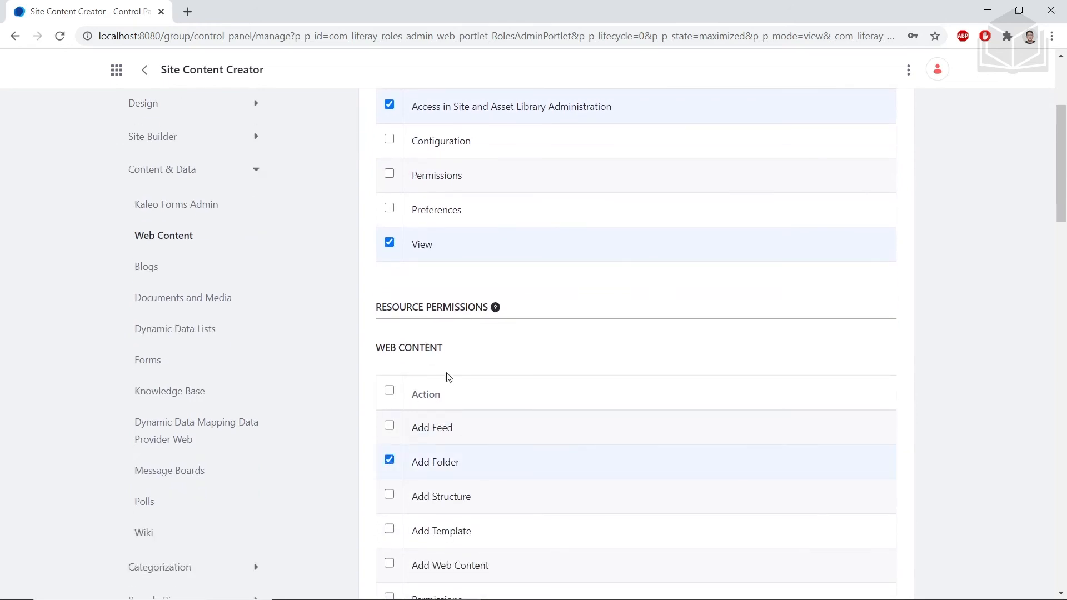
{"action": "scroll", "coordinate": [449, 428], "scroll_direction": "down", "scroll_amount": 3}
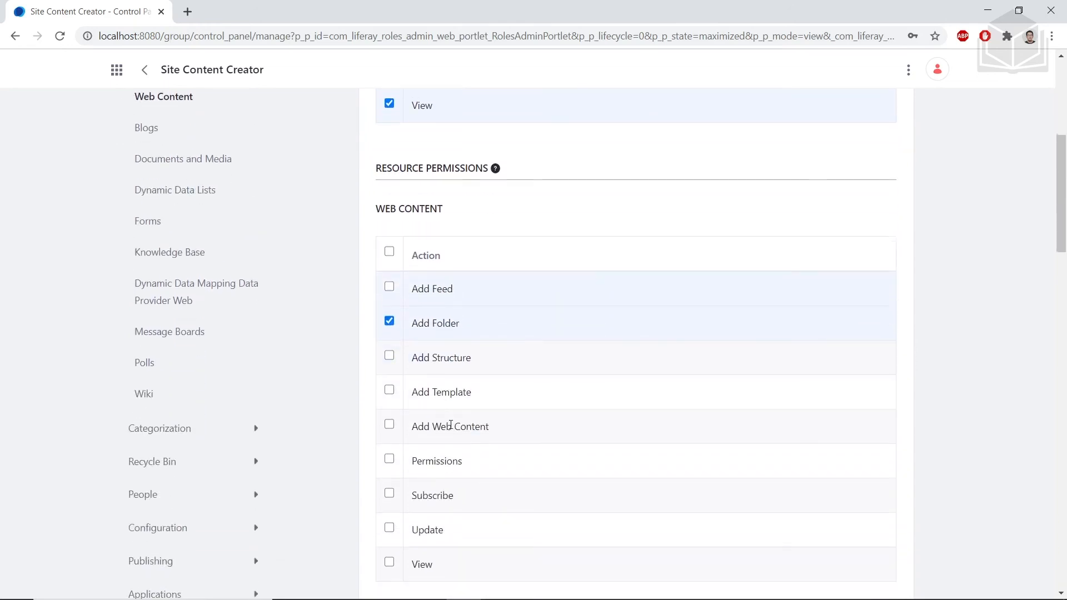
{"action": "left_click", "coordinate": [389, 494]}
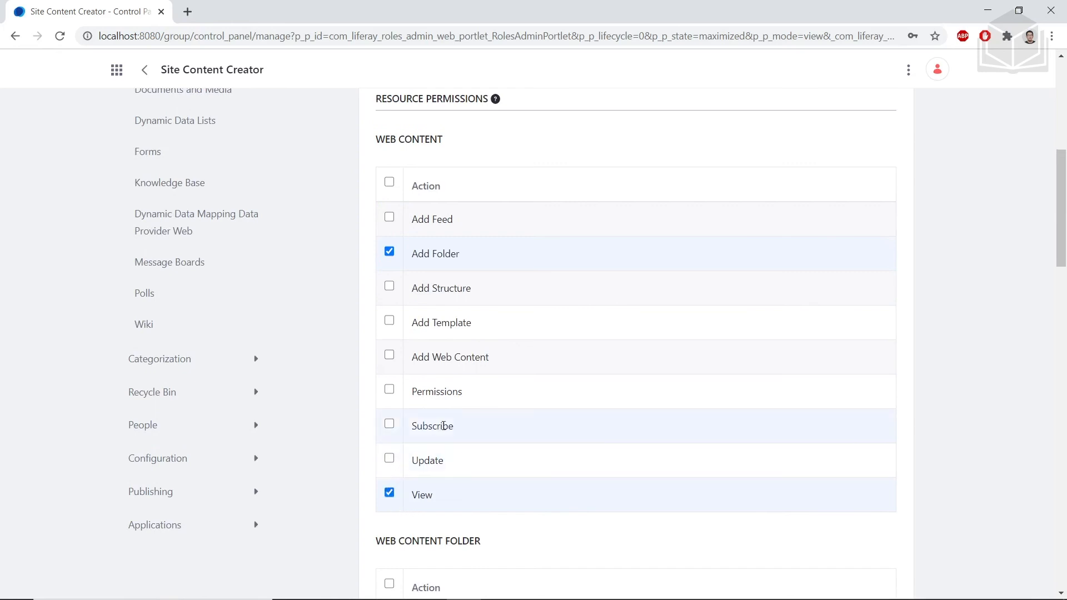
Step: Select the Add Subfolder, Add Web Content, Update and View permissions for Web Content Folder
{"action": "scroll", "coordinate": [445, 421], "scroll_direction": "down", "scroll_amount": 2}
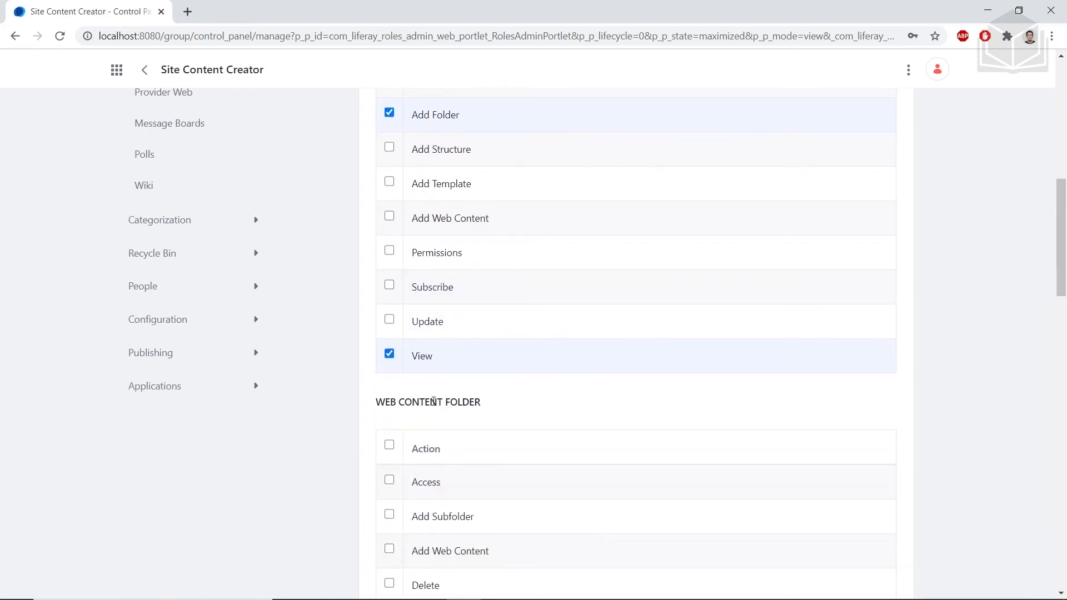
{"action": "scroll", "coordinate": [434, 401], "scroll_direction": "down", "scroll_amount": 3}
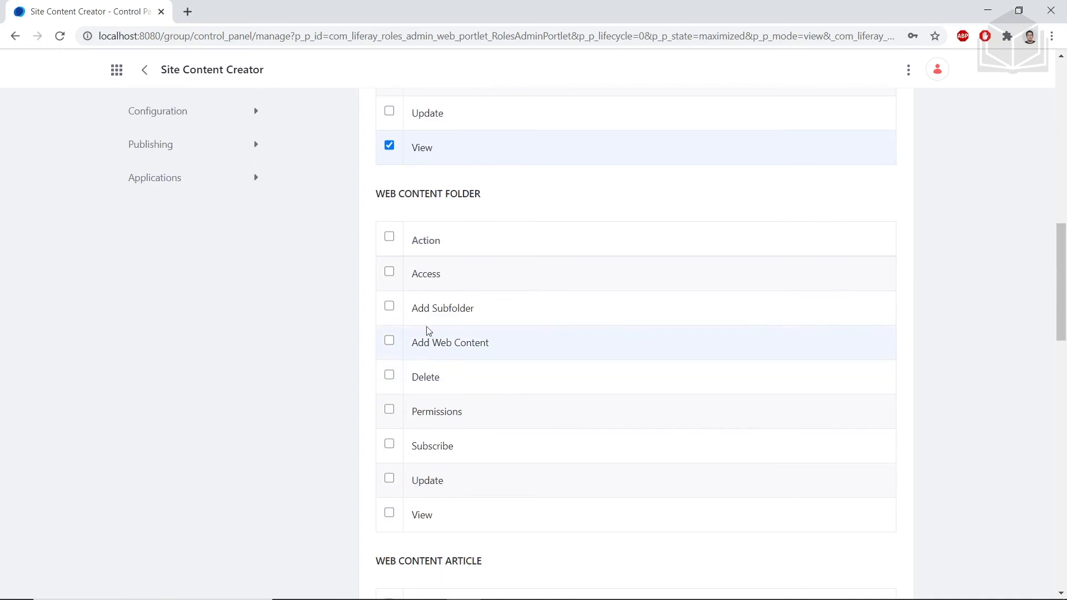
{"action": "left_click", "coordinate": [389, 310]}
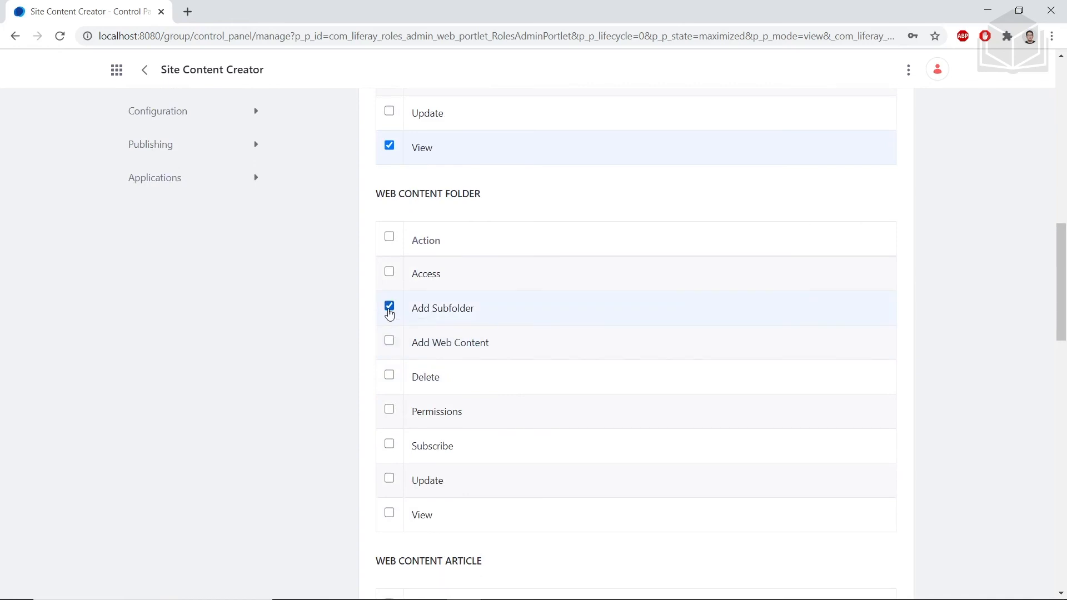
{"action": "left_click", "coordinate": [391, 341]}
{"action": "left_click", "coordinate": [391, 479]}
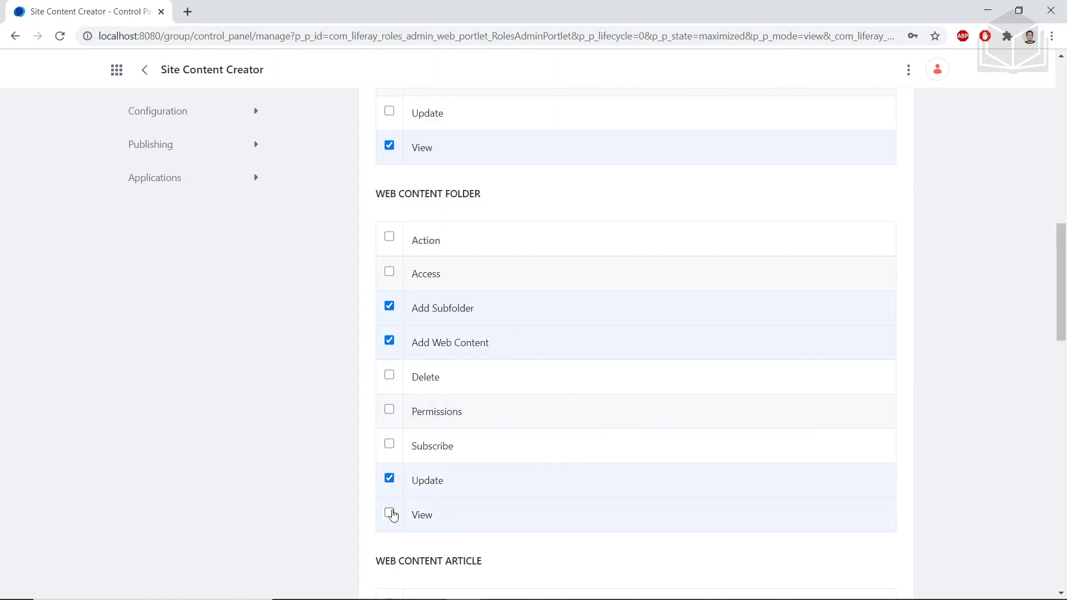
{"action": "left_click", "coordinate": [390, 514]}
Step: Select the Update and View permissions for Web Content Article and save the role's Web Content permissions
{"action": "scroll", "coordinate": [473, 380], "scroll_direction": "down", "scroll_amount": 5}
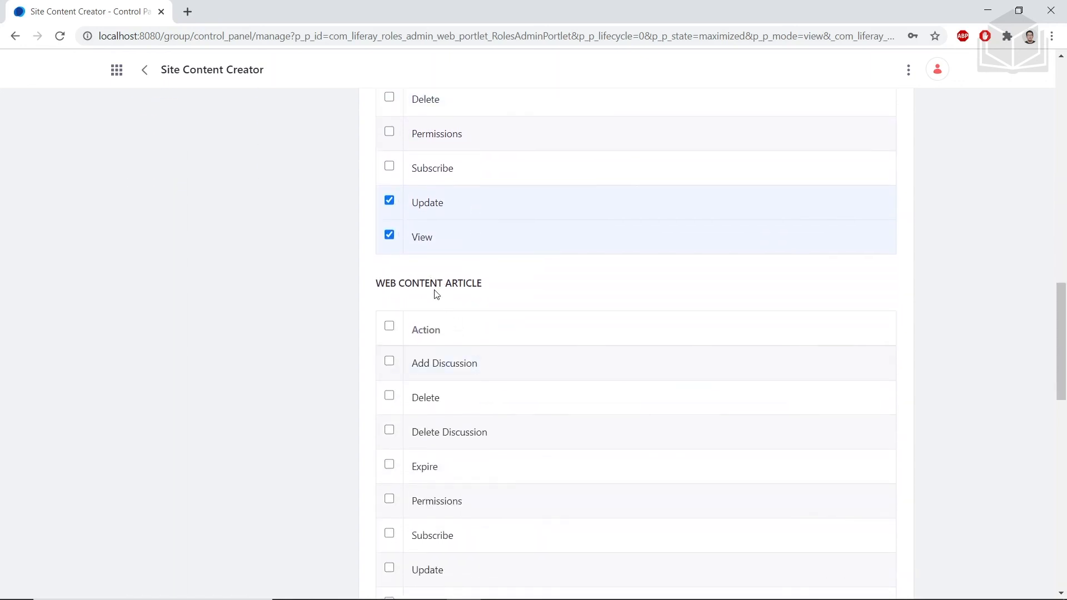
{"action": "scroll", "coordinate": [437, 297], "scroll_direction": "down", "scroll_amount": 1}
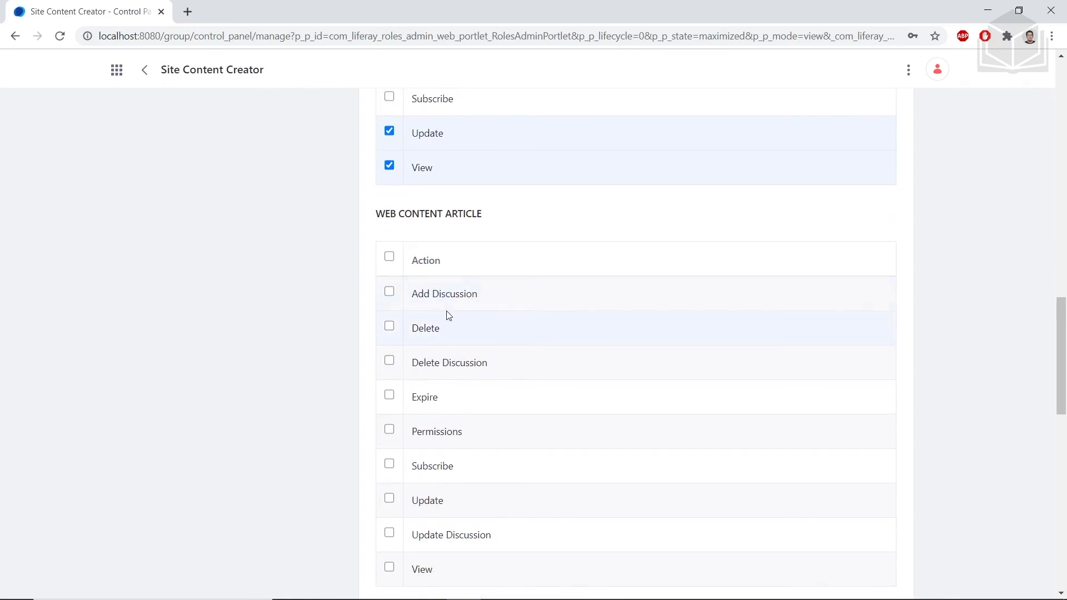
{"action": "scroll", "coordinate": [454, 356], "scroll_direction": "down", "scroll_amount": 1}
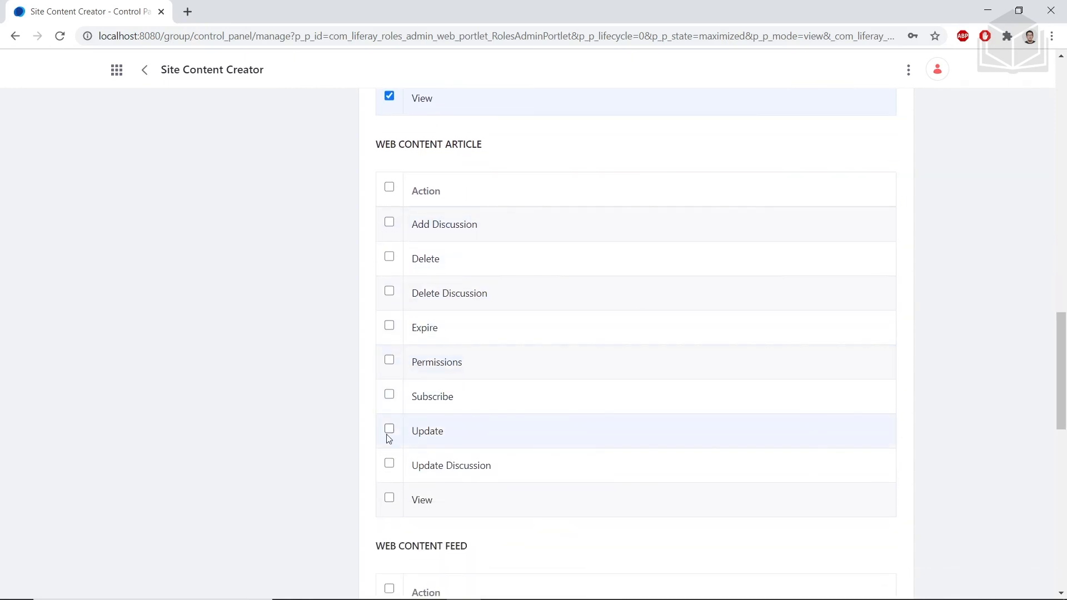
{"action": "left_click", "coordinate": [390, 497]}
{"action": "scroll", "coordinate": [462, 404], "scroll_direction": "down", "scroll_amount": 1}
{"action": "scroll", "coordinate": [462, 404], "scroll_direction": "down", "scroll_amount": 13}
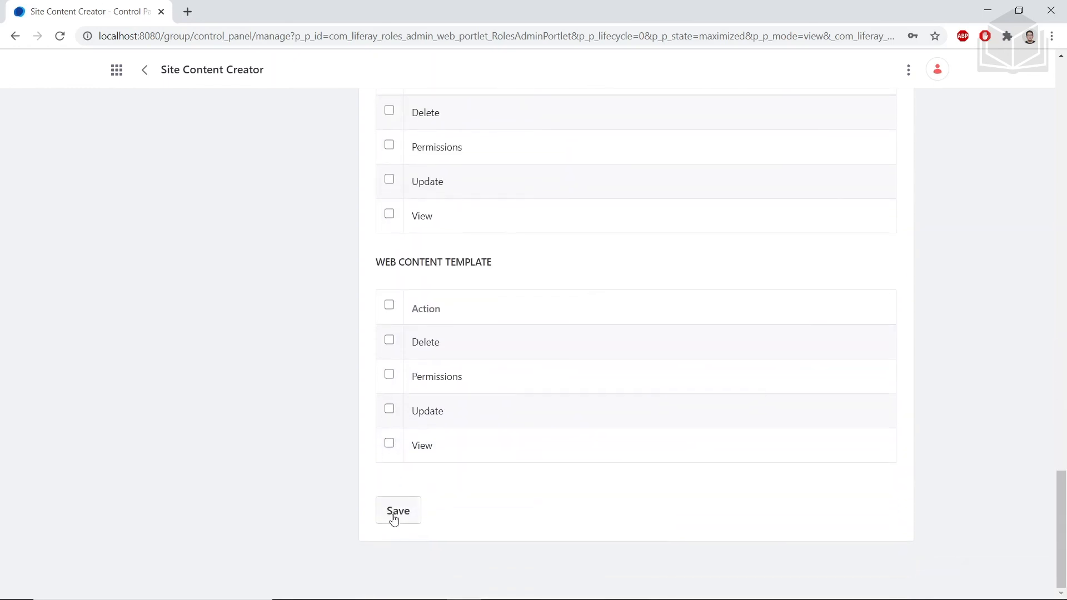
{"action": "left_click", "coordinate": [396, 514]}
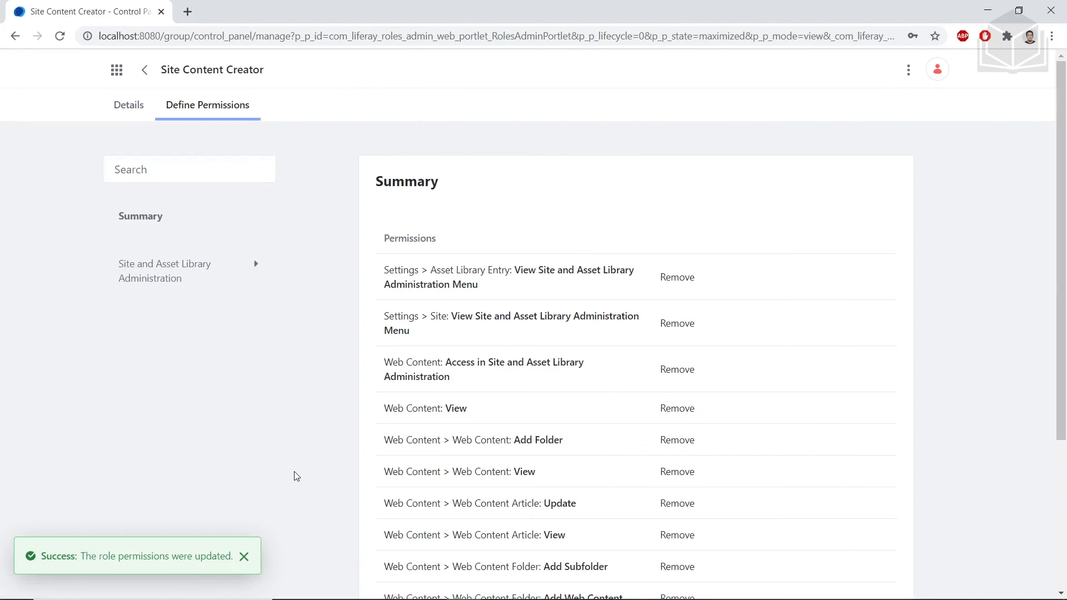
Step: Select the role's general Blogs permissions, under Content & Data: Access in Site and Asset Library Administration and View
{"action": "left_click", "coordinate": [194, 276]}
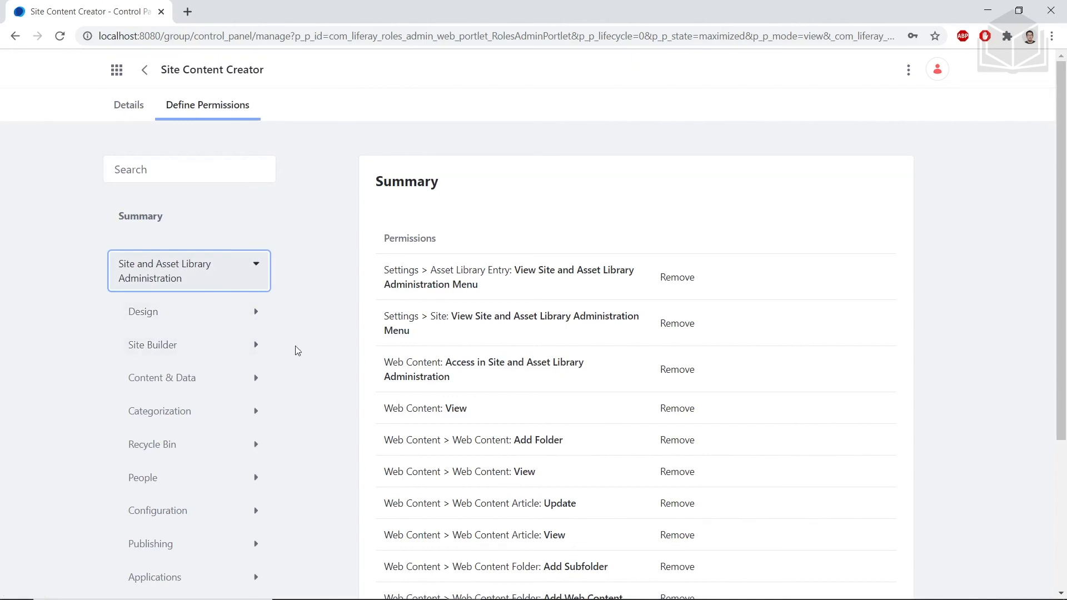
{"action": "left_click", "coordinate": [222, 384]}
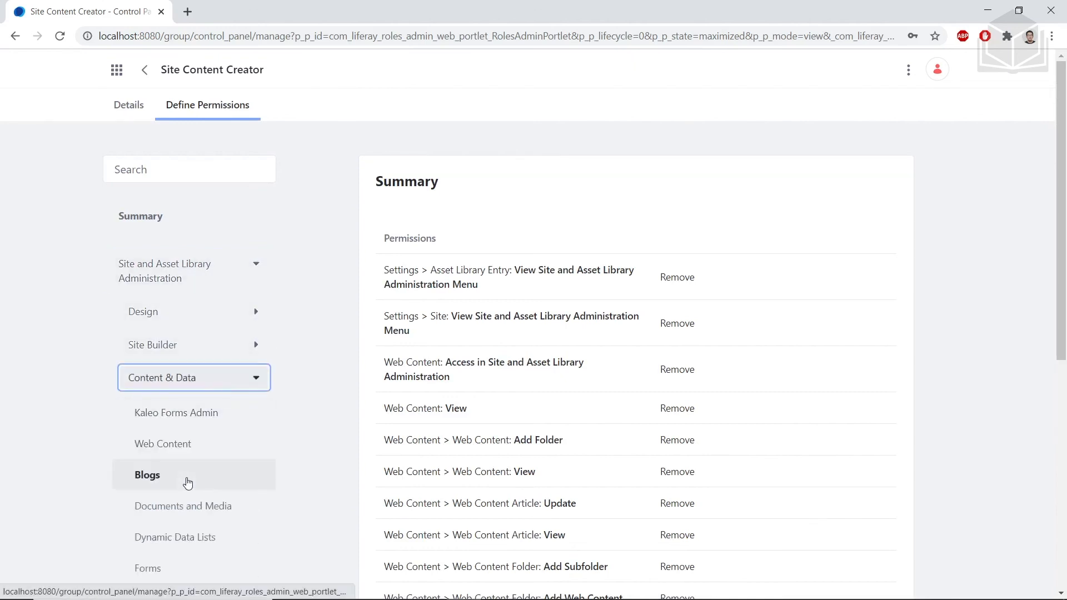
{"action": "left_click", "coordinate": [188, 481]}
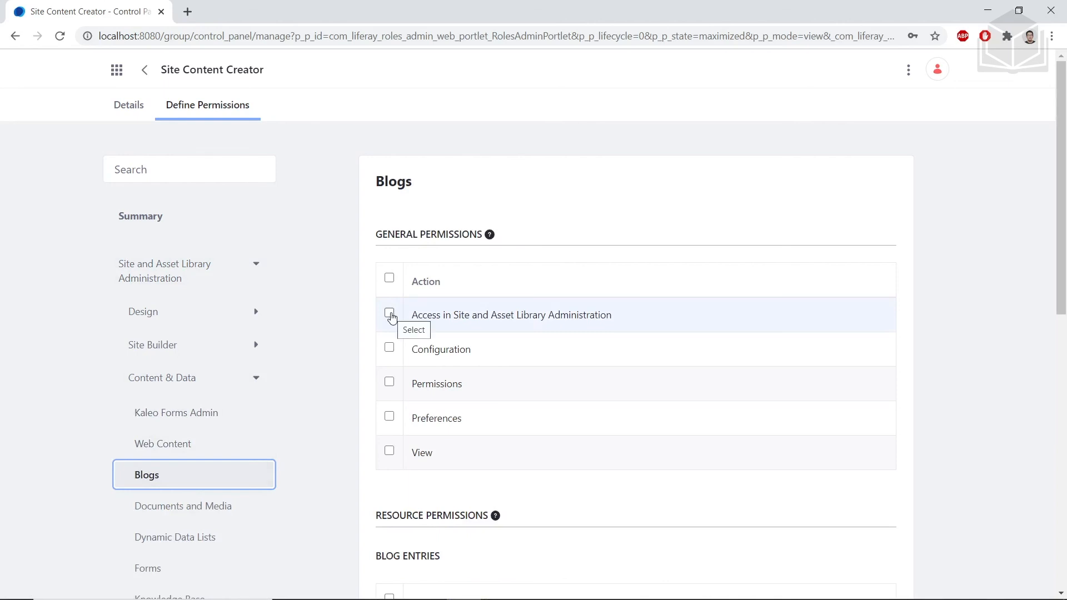
{"action": "left_click", "coordinate": [390, 314]}
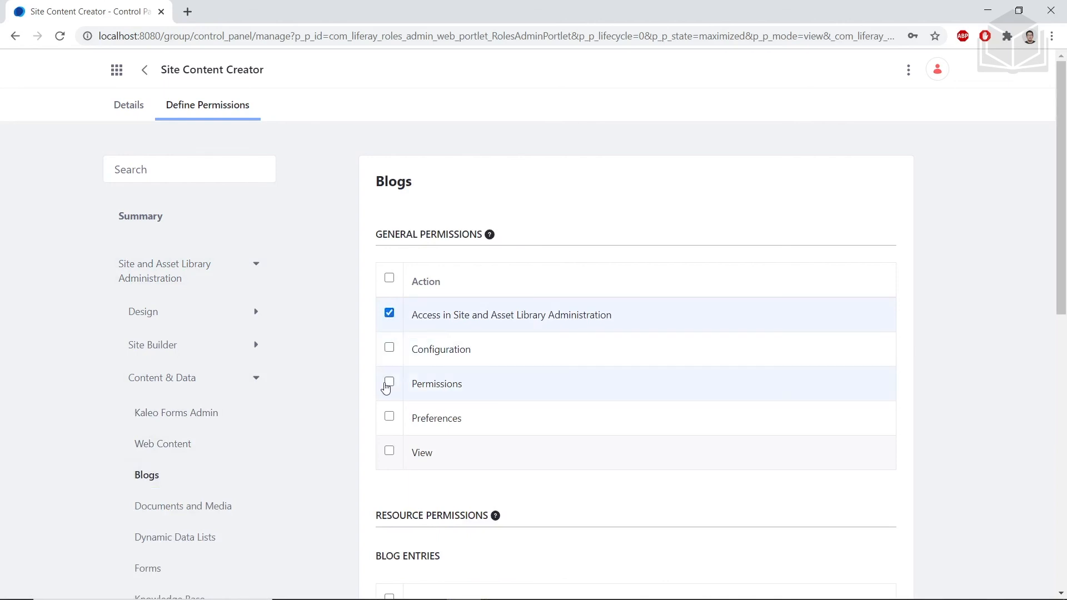
{"action": "left_click", "coordinate": [389, 450]}
Step: Select Add Entry for Blog Entries, and Add Discussion, Delete Discussion, Update, Update Discussion and View for Blogs Entry
{"action": "scroll", "coordinate": [448, 410], "scroll_direction": "down", "scroll_amount": 4}
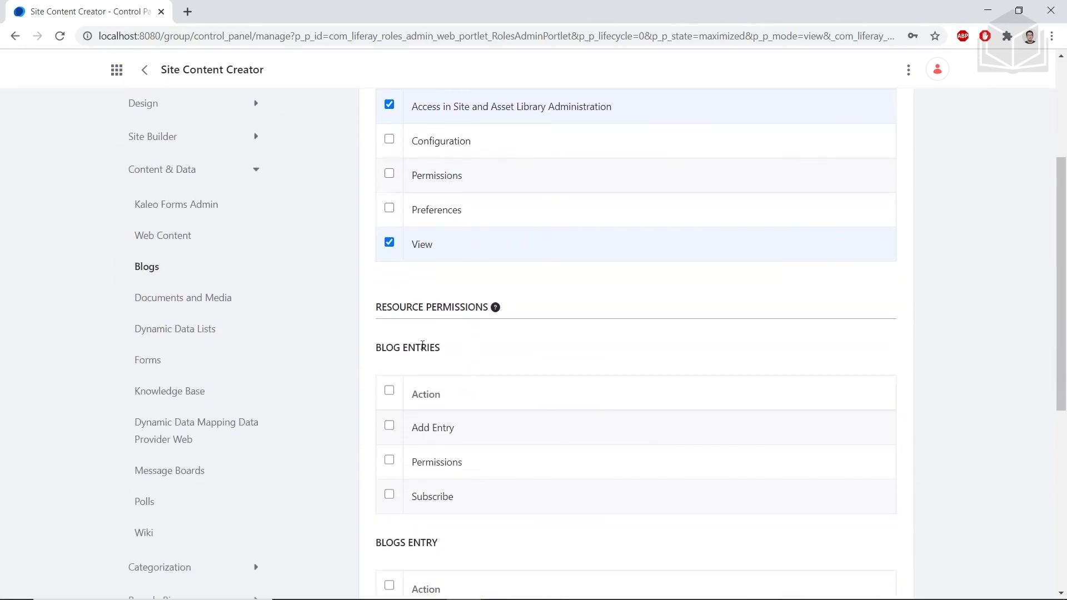
{"action": "left_click", "coordinate": [390, 427]}
{"action": "scroll", "coordinate": [457, 371], "scroll_direction": "down", "scroll_amount": 4}
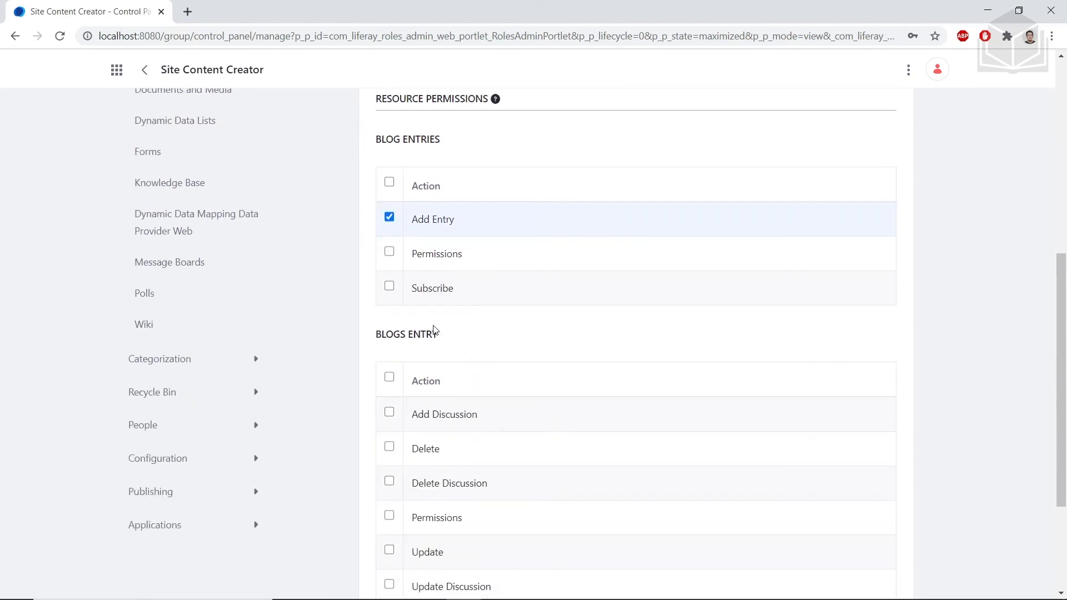
{"action": "scroll", "coordinate": [435, 330], "scroll_direction": "down", "scroll_amount": 1}
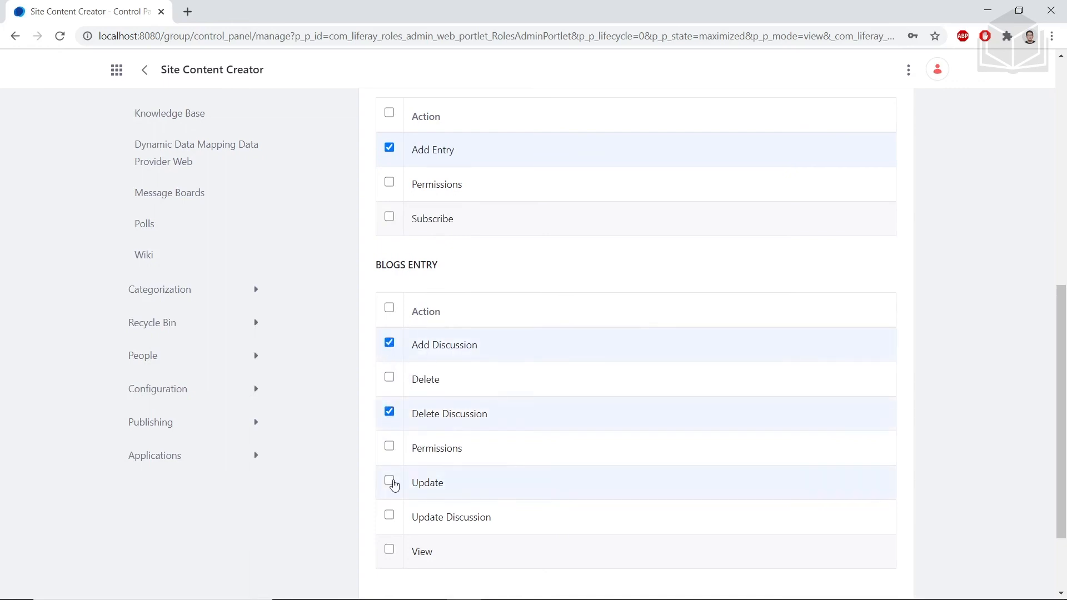
{"action": "left_click", "coordinate": [390, 515]}
{"action": "left_click", "coordinate": [389, 549]}
{"action": "scroll", "coordinate": [405, 487], "scroll_direction": "down", "scroll_amount": 2}
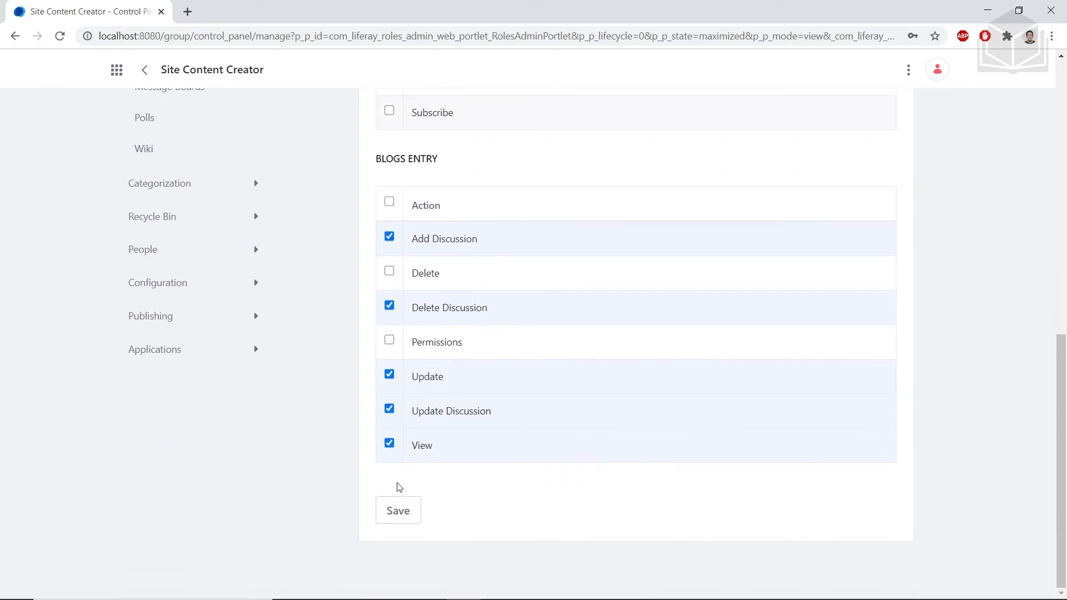
Step: Save the role's Blogs permissions and open its Documents and Media permissions under Content & Data
{"action": "left_click", "coordinate": [398, 512]}
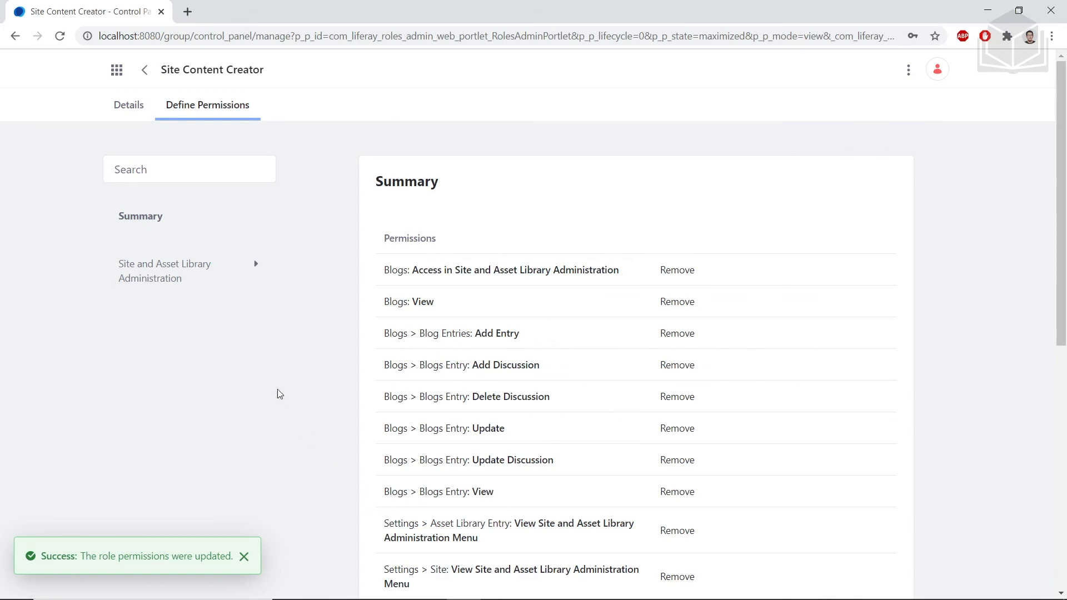
{"action": "left_click", "coordinate": [210, 275]}
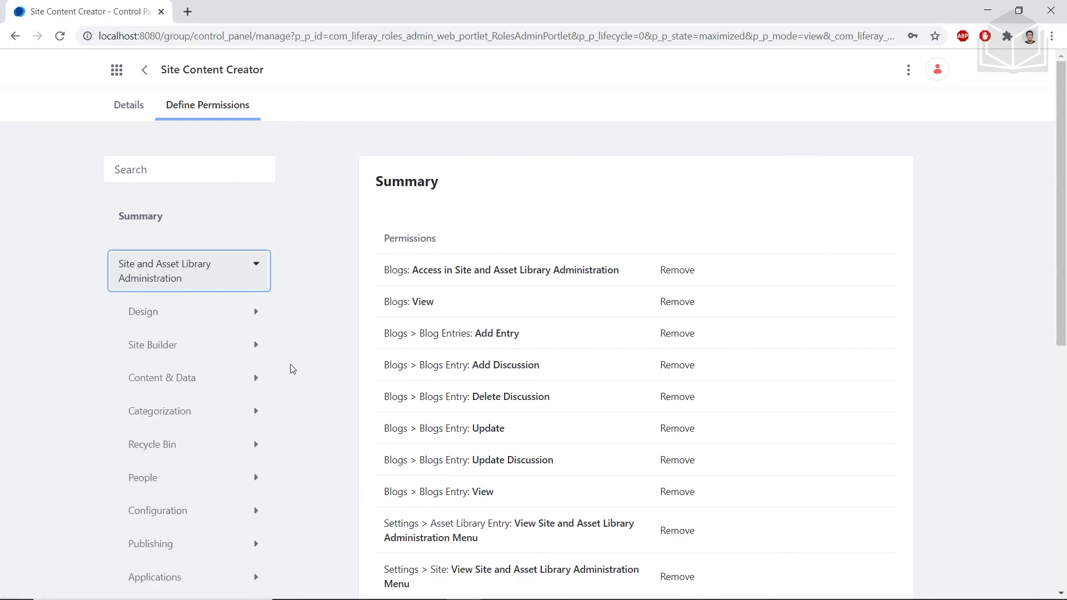
{"action": "left_click", "coordinate": [174, 376]}
{"action": "scroll", "coordinate": [295, 394], "scroll_direction": "down", "scroll_amount": 1}
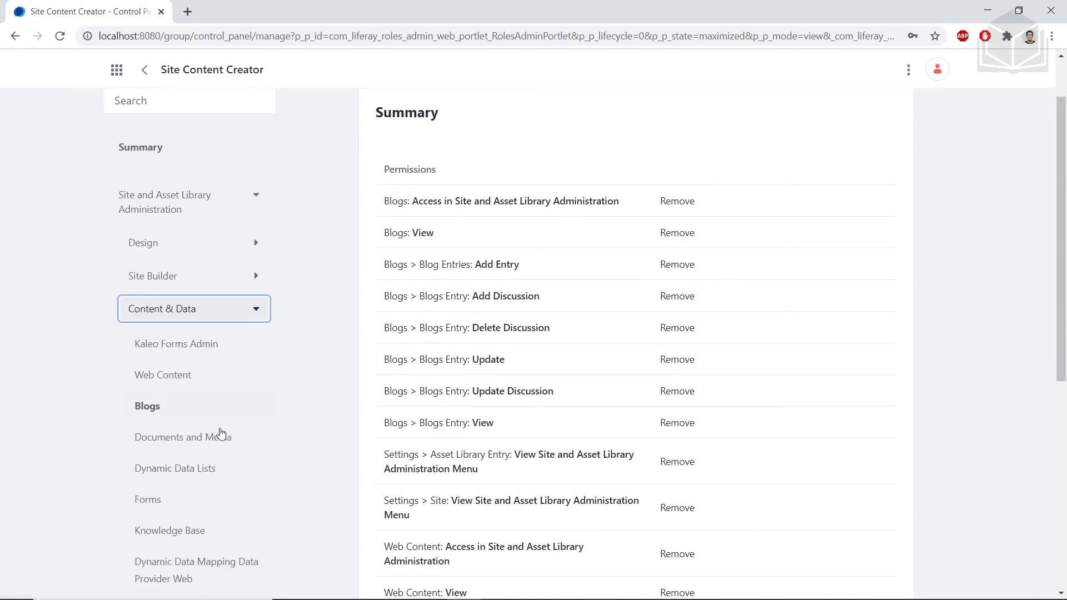
{"action": "left_click", "coordinate": [156, 439]}
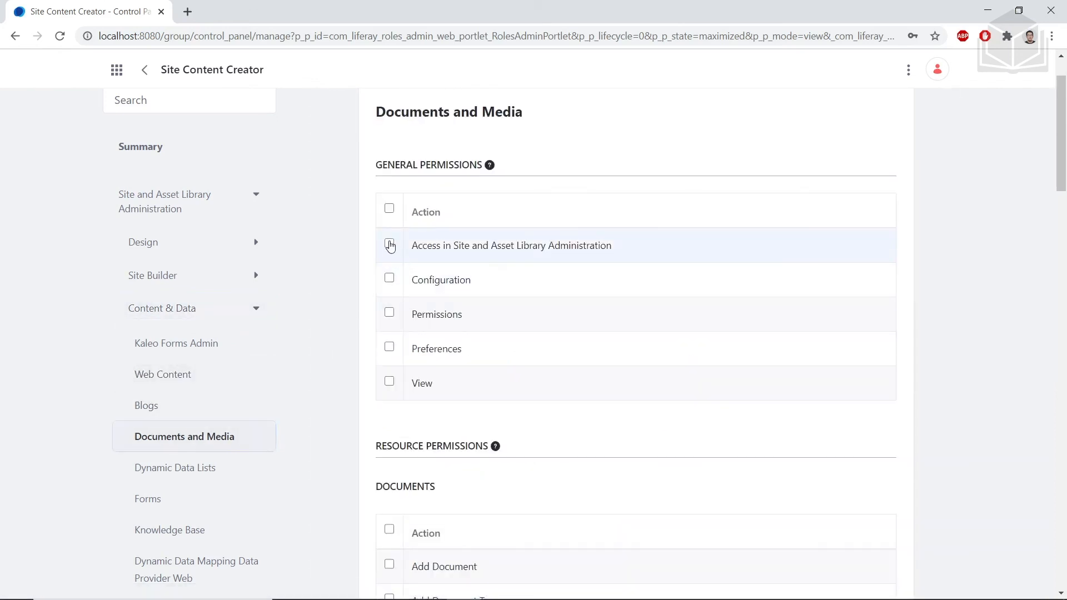
Step: Select the general Documents and Media permissions Access in Site and Asset Library Administration and View, plus Add Folder and View for Documents
{"action": "left_click", "coordinate": [390, 244]}
{"action": "left_click", "coordinate": [389, 382]}
{"action": "scroll", "coordinate": [478, 332], "scroll_direction": "down", "scroll_amount": 3}
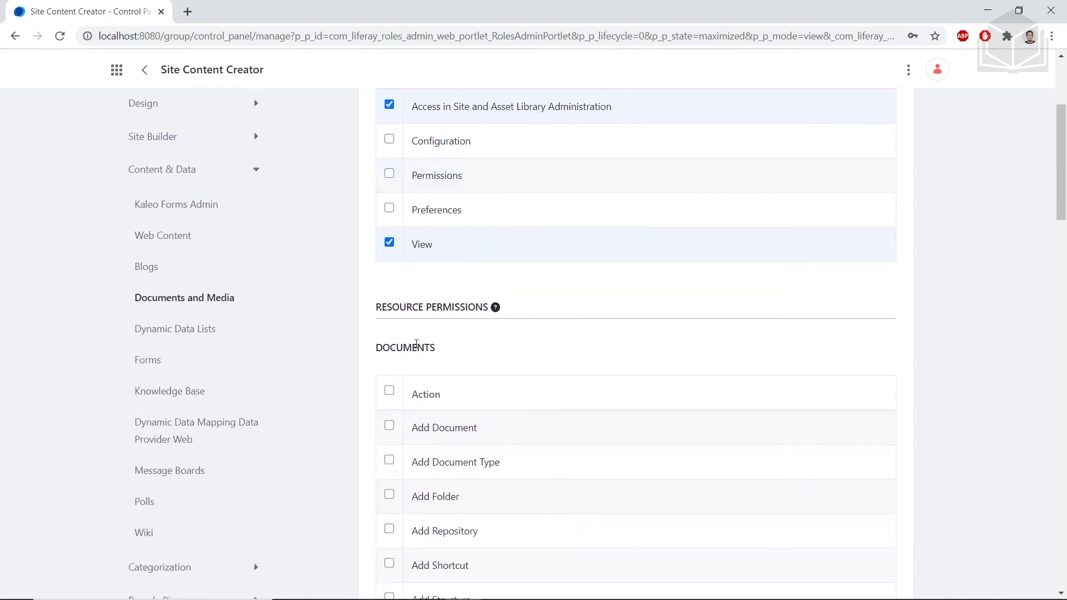
{"action": "scroll", "coordinate": [416, 344], "scroll_direction": "down", "scroll_amount": 1}
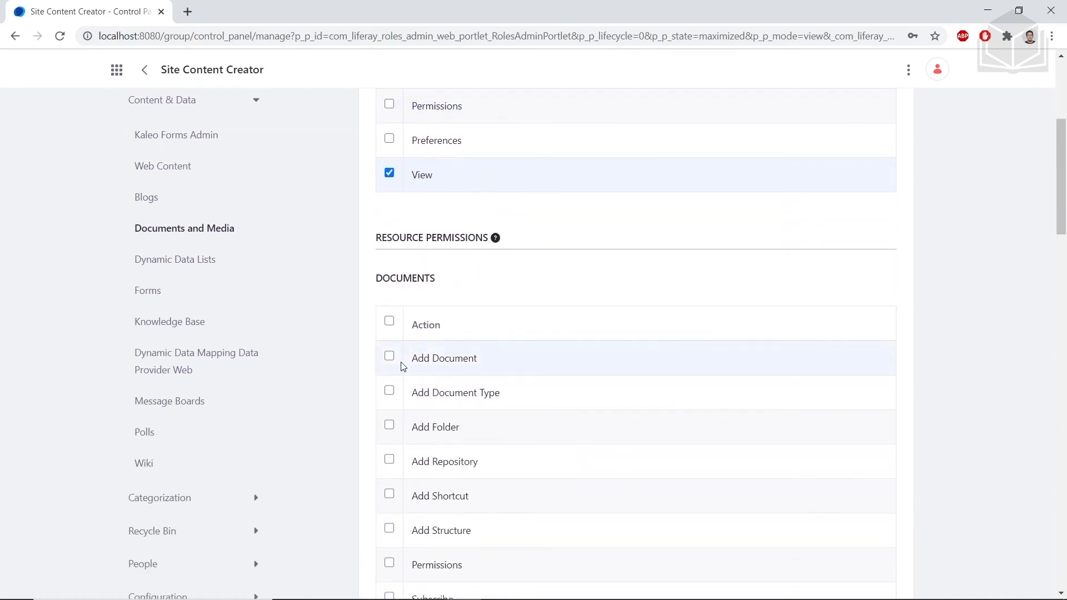
{"action": "left_click", "coordinate": [390, 426]}
{"action": "scroll", "coordinate": [388, 467], "scroll_direction": "down", "scroll_amount": 3}
{"action": "left_click", "coordinate": [389, 458]}
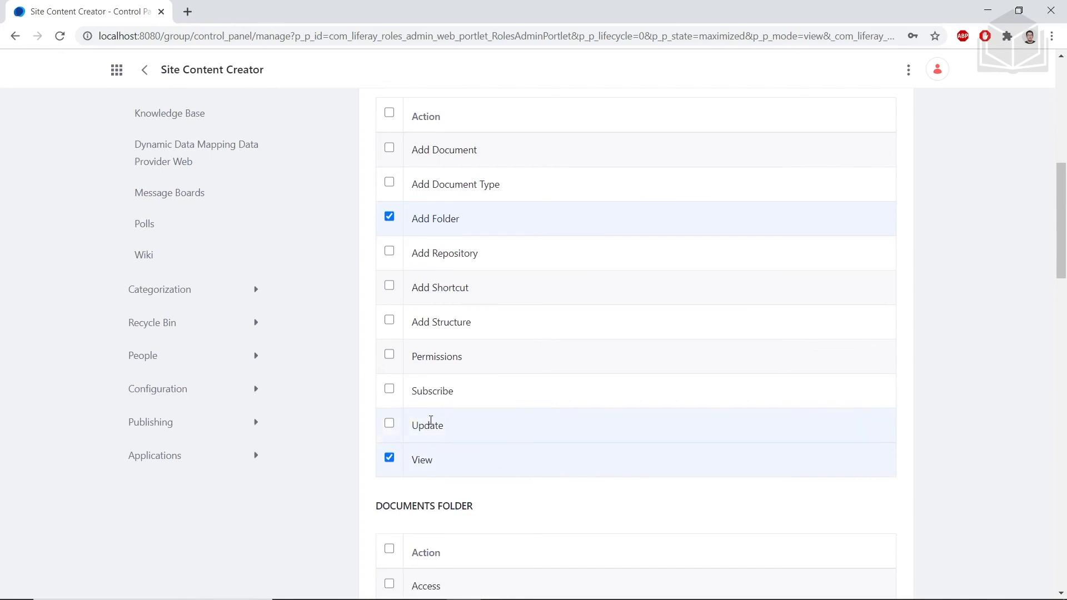
Step: Select the Add Document, Add Subfolder, Update and View permissions for Documents Folder
{"action": "scroll", "coordinate": [459, 387], "scroll_direction": "down", "scroll_amount": 3}
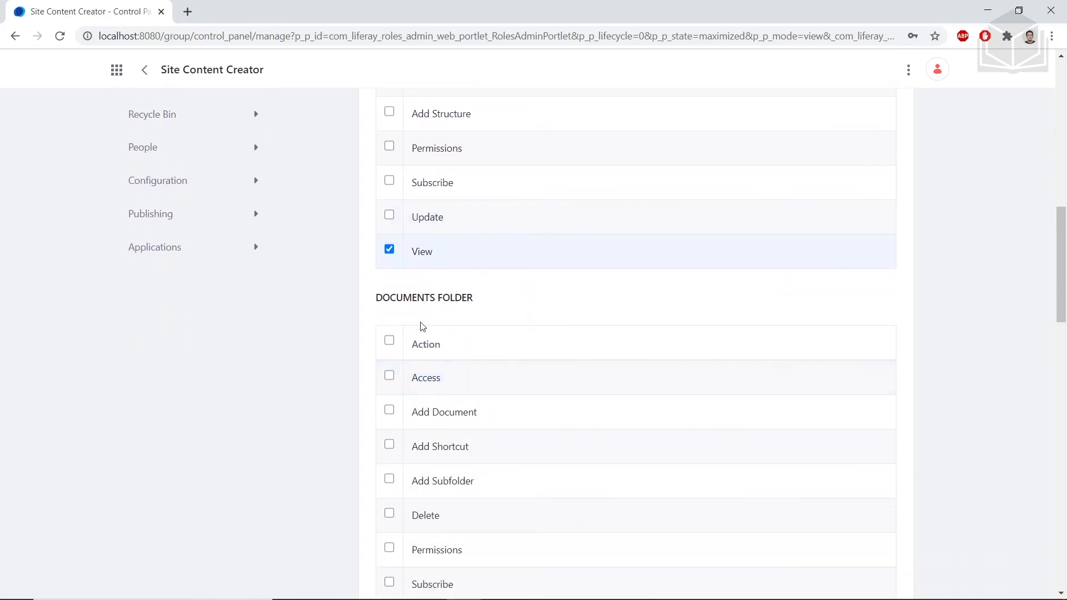
{"action": "scroll", "coordinate": [468, 300], "scroll_direction": "down", "scroll_amount": 1}
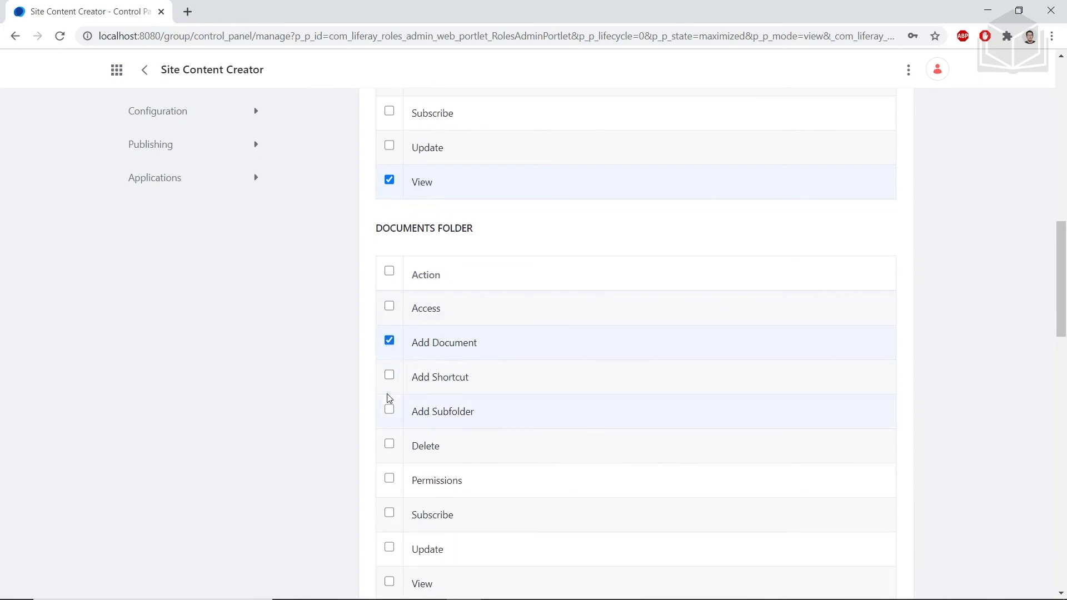
{"action": "scroll", "coordinate": [388, 418], "scroll_direction": "down", "scroll_amount": 1}
{"action": "left_click", "coordinate": [389, 477]}
{"action": "left_click", "coordinate": [389, 512]}
Step: Select the Update and View permissions for Document and save the role's Documents and Media permissions
{"action": "scroll", "coordinate": [491, 362], "scroll_direction": "down", "scroll_amount": 3}
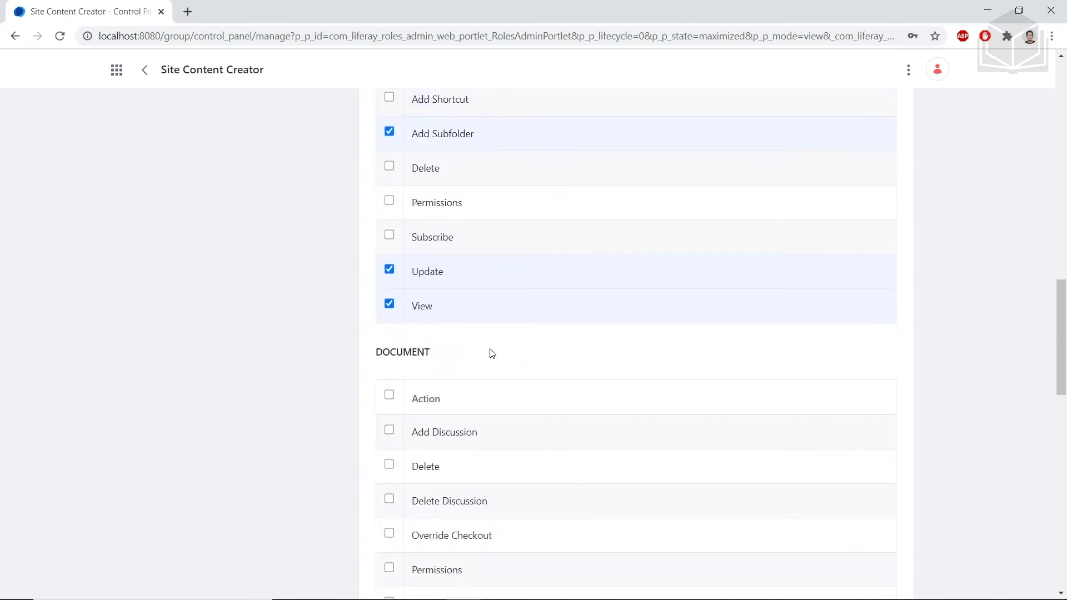
{"action": "scroll", "coordinate": [492, 353], "scroll_direction": "down", "scroll_amount": 3}
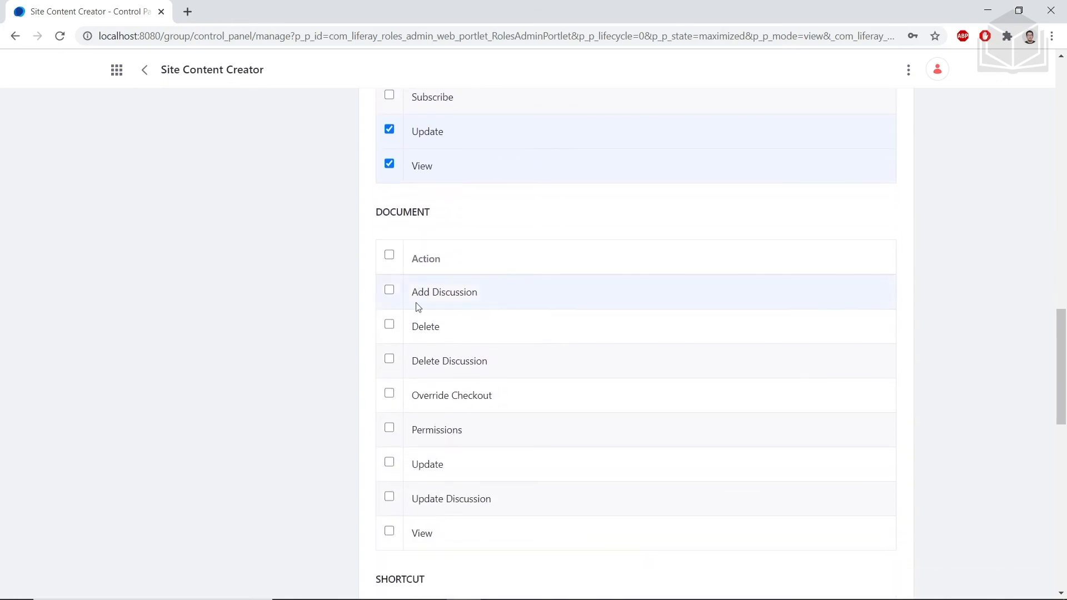
{"action": "left_click", "coordinate": [389, 396]}
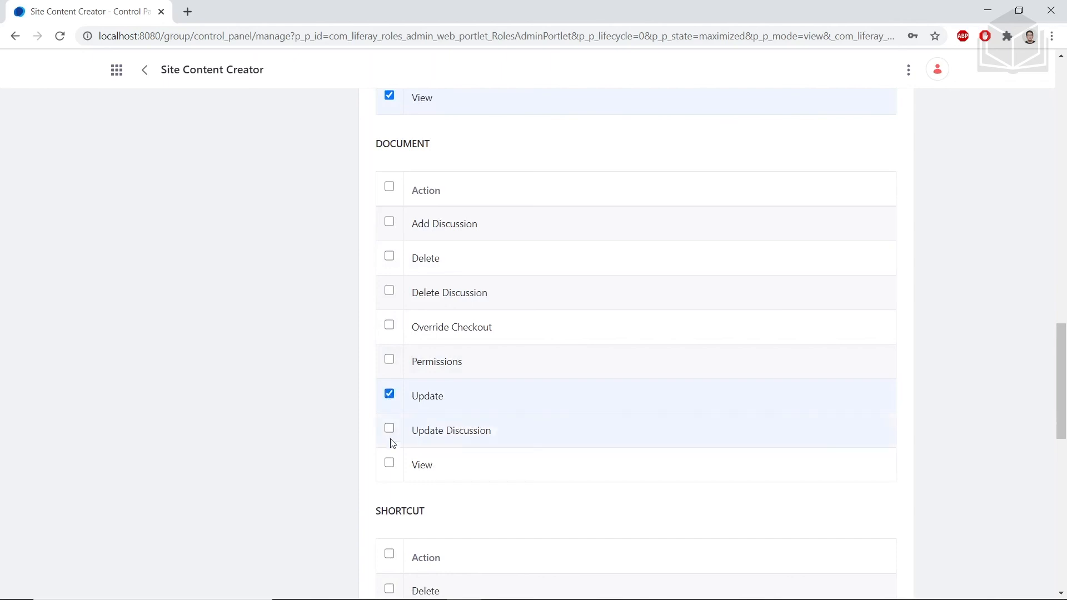
{"action": "left_click", "coordinate": [390, 463]}
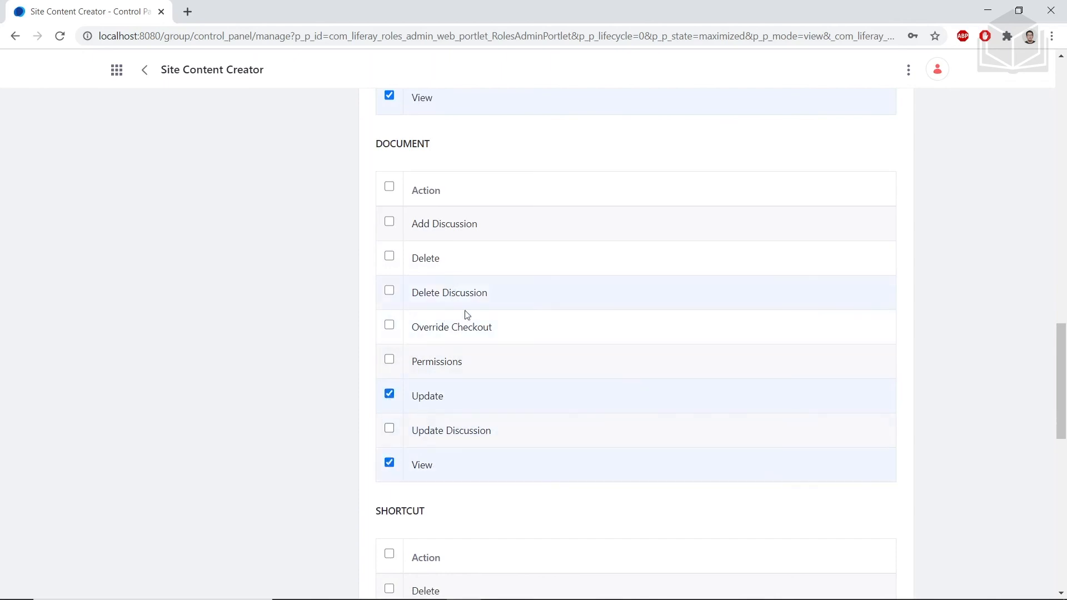
{"action": "scroll", "coordinate": [466, 333], "scroll_direction": "down", "scroll_amount": 5}
{"action": "scroll", "coordinate": [424, 391], "scroll_direction": "down", "scroll_amount": 5}
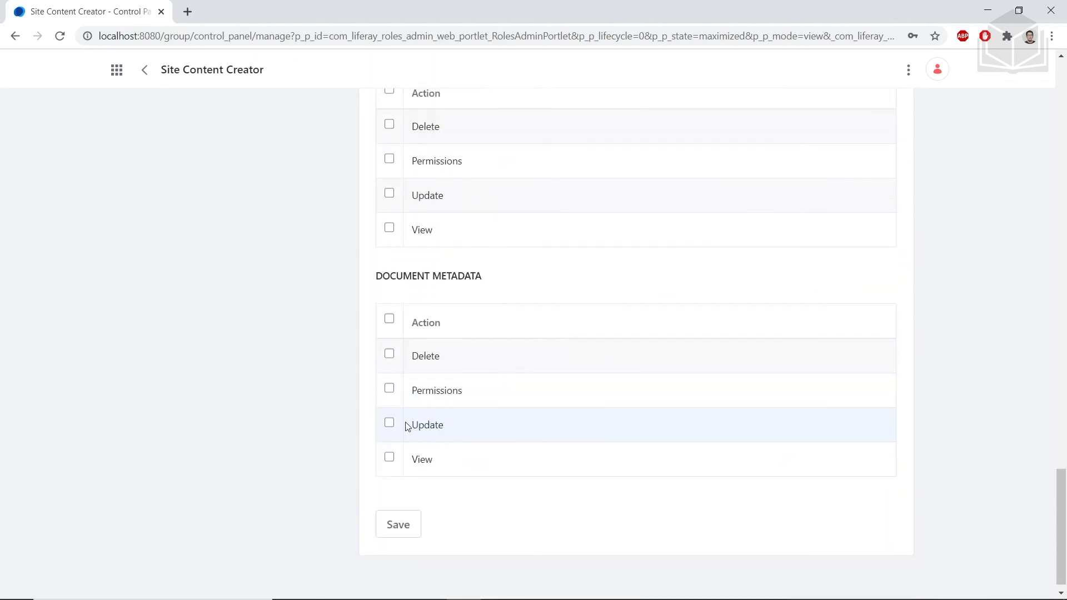
{"action": "left_click", "coordinate": [398, 520]}
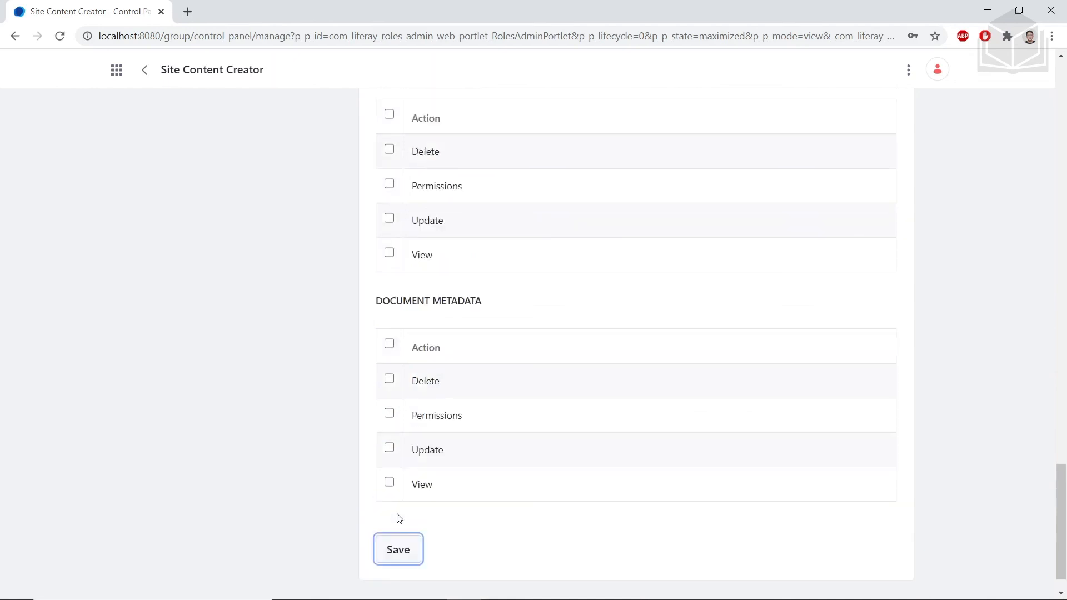